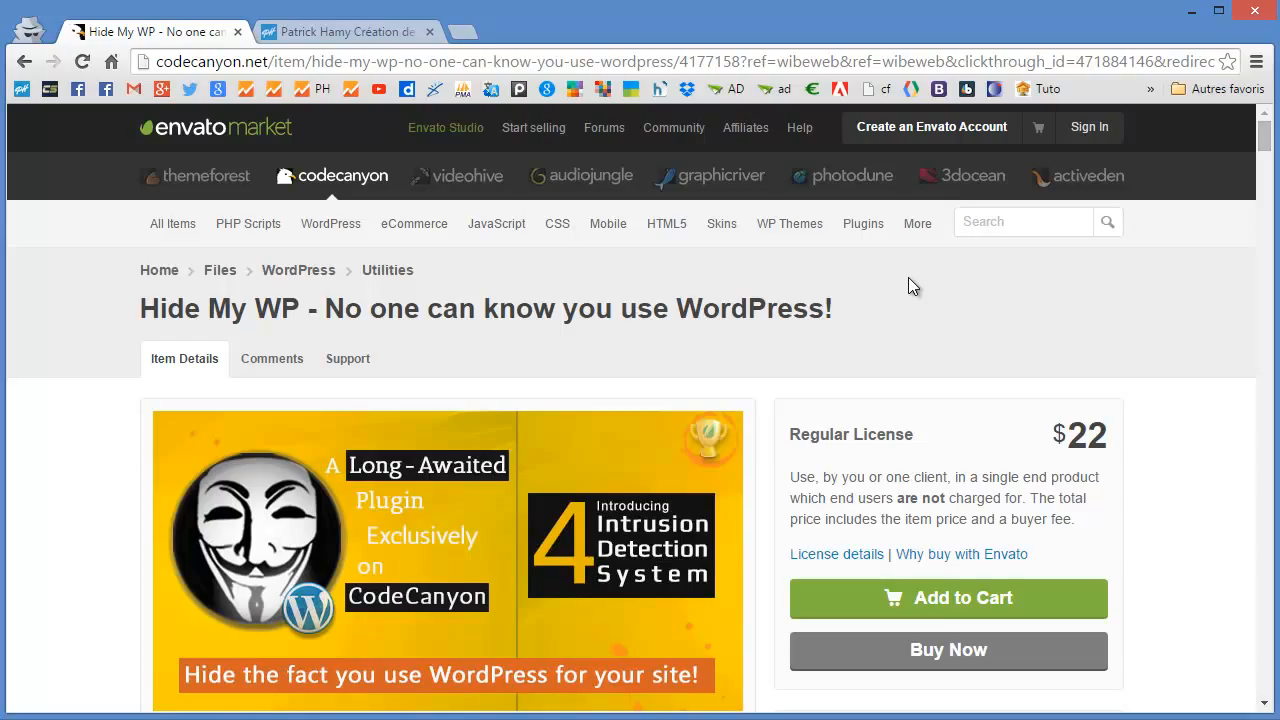
# Step: View the page source of the web developer's site and search it for "theme" to examine the exposed theme paths
pyautogui.click(362, 33)
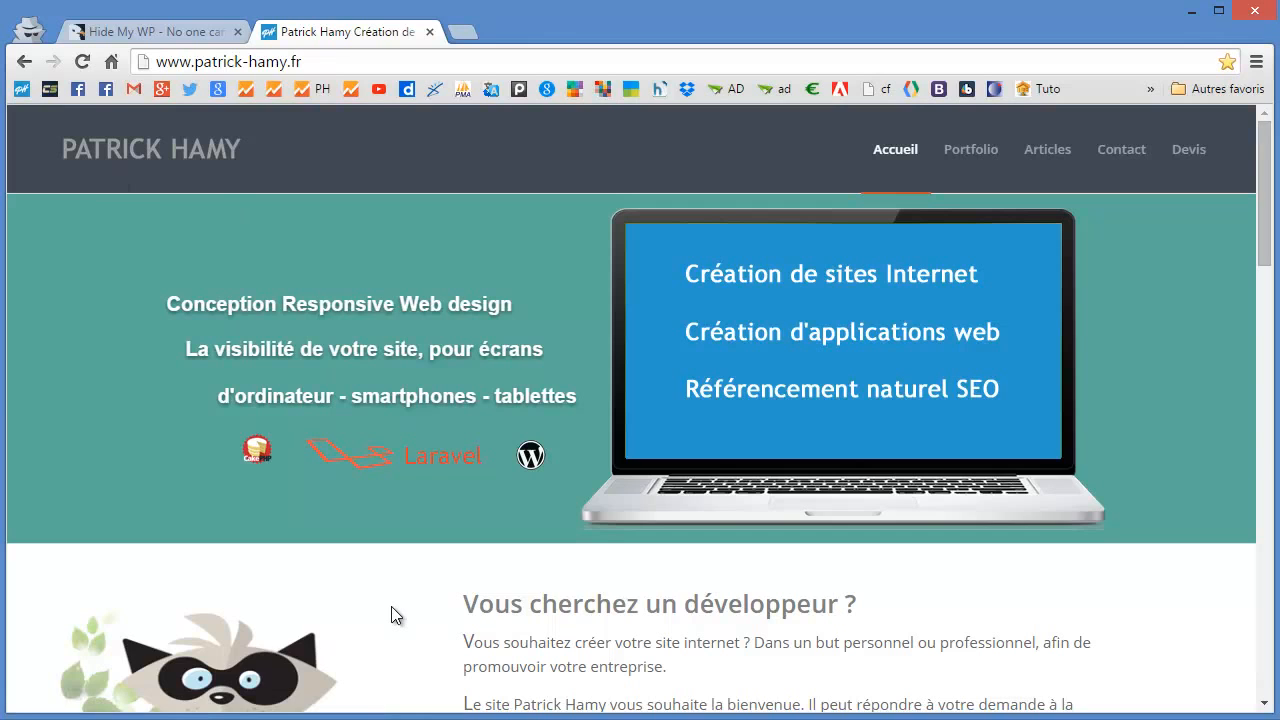
pyautogui.hotkey('ctrl', 'u')
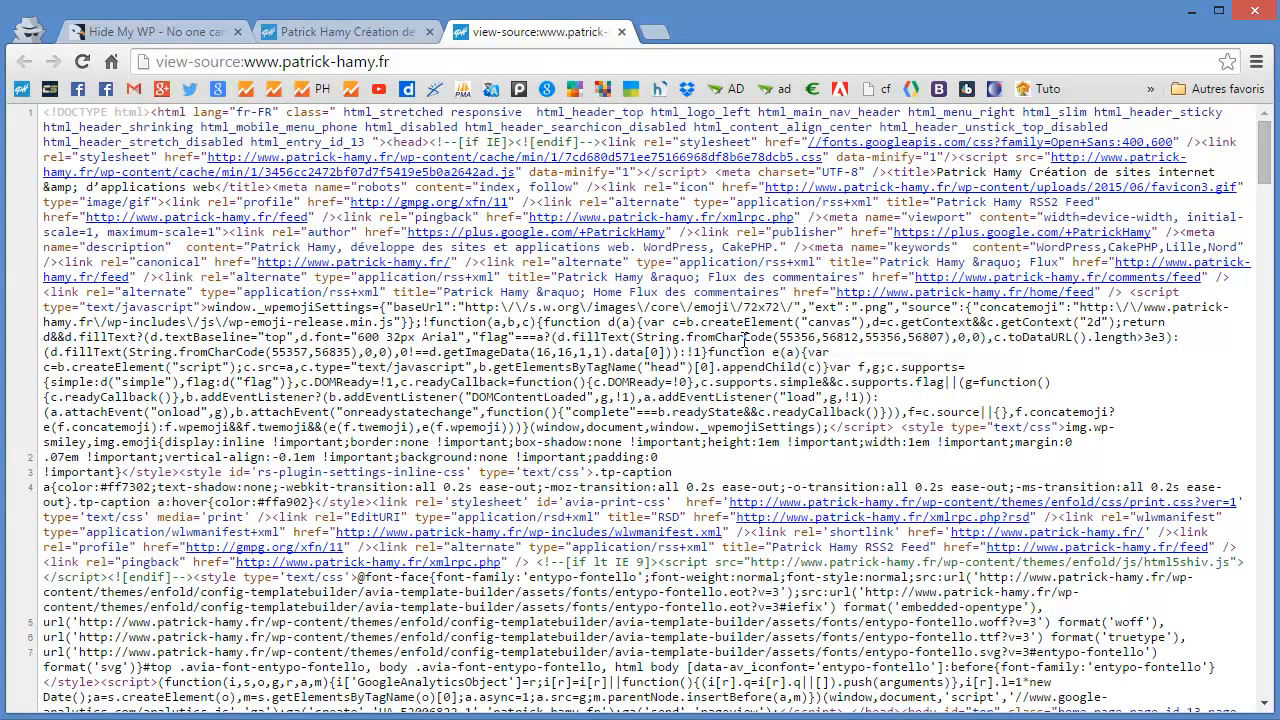
pyautogui.hotkey('ctrl', 'f')
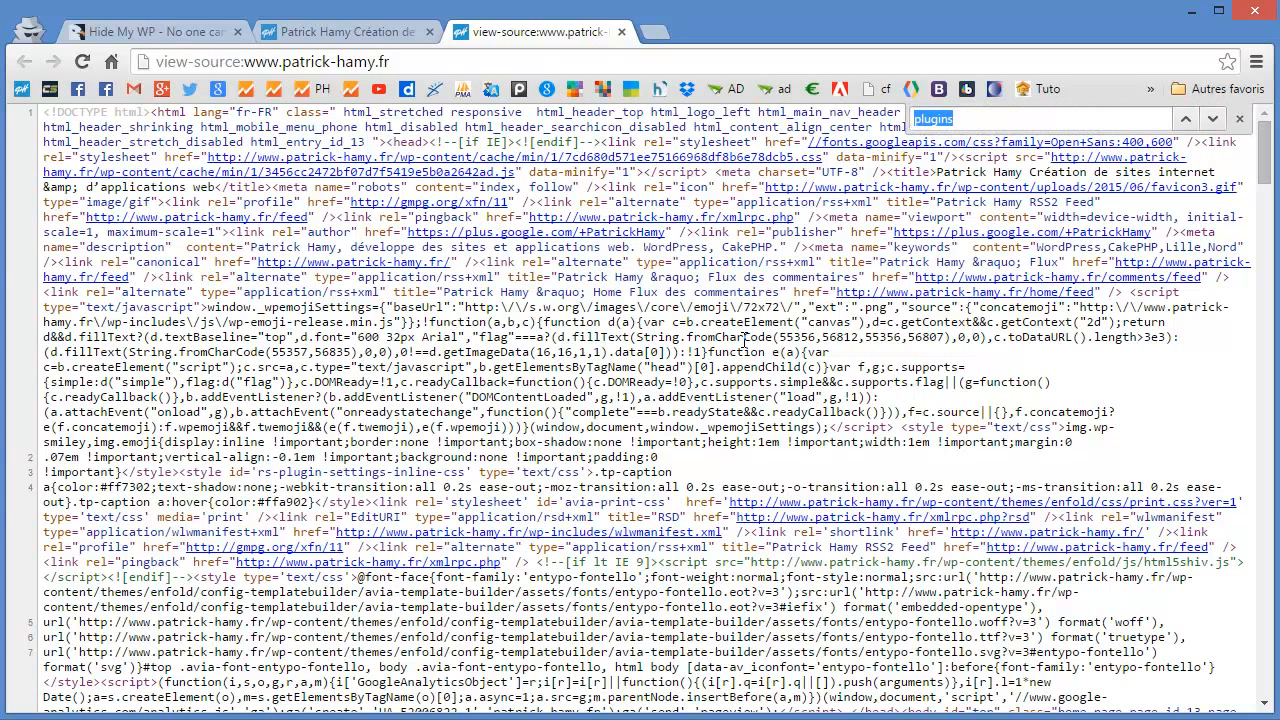
pyautogui.write('theme')
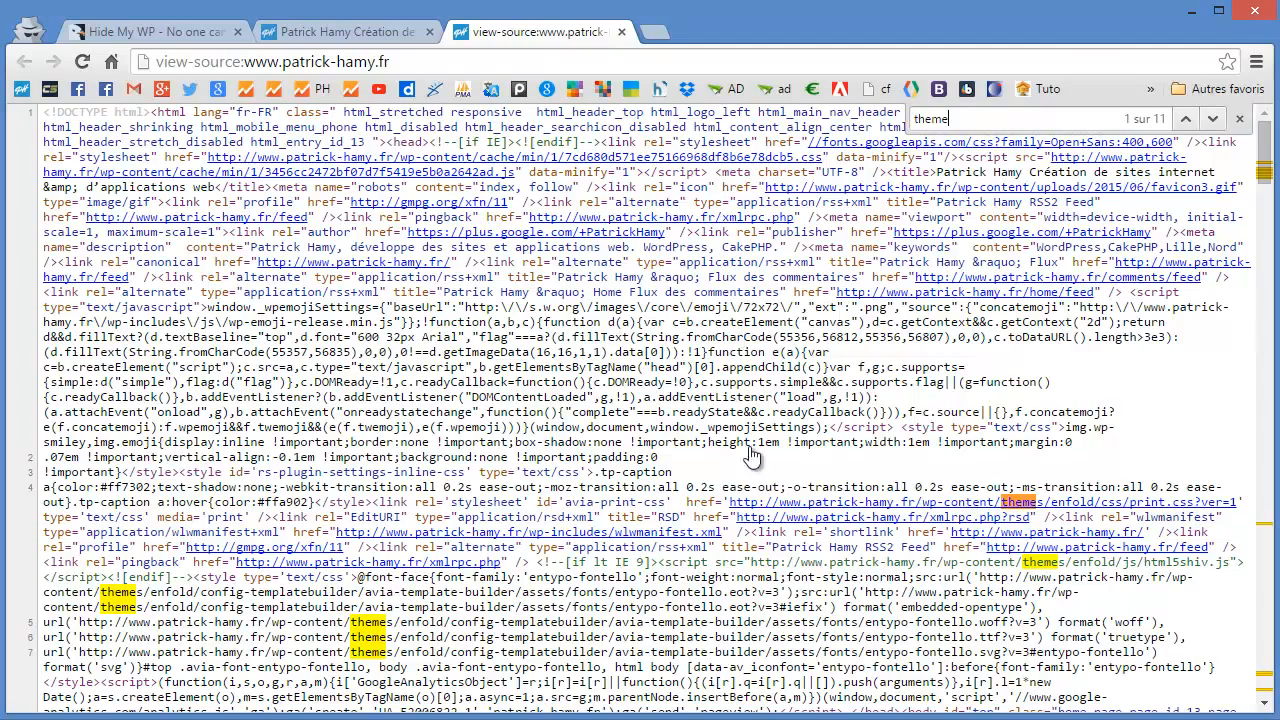
pyautogui.scroll(-2, 748, 560)
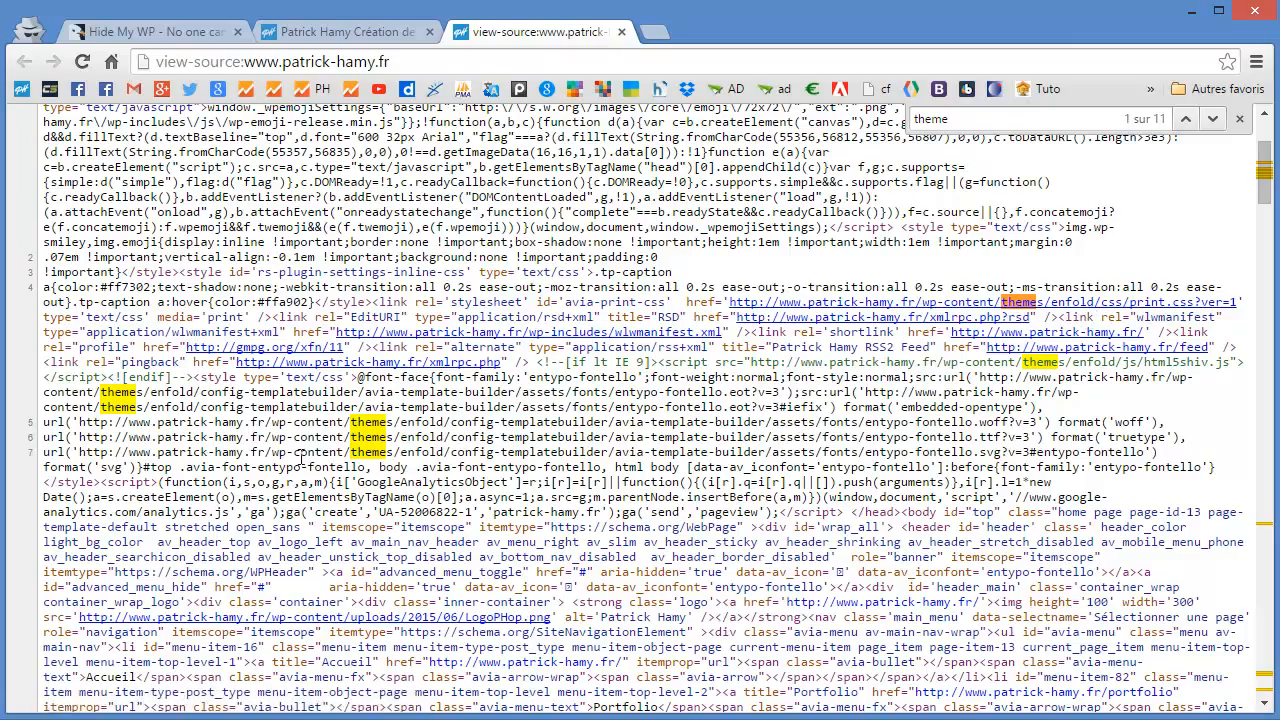
pyautogui.scroll(-3, 530, 400)
pyautogui.scroll(4, 395, 492)
# Step: Search the page source for "plugins" and go through the matches to examine the exposed plugin paths
pyautogui.press('BackSpace')
pyautogui.press('BackSpace')
pyautogui.press('BackSpace')
pyautogui.press('BackSpace')
pyautogui.press('BackSpace')
pyautogui.write('plugins')
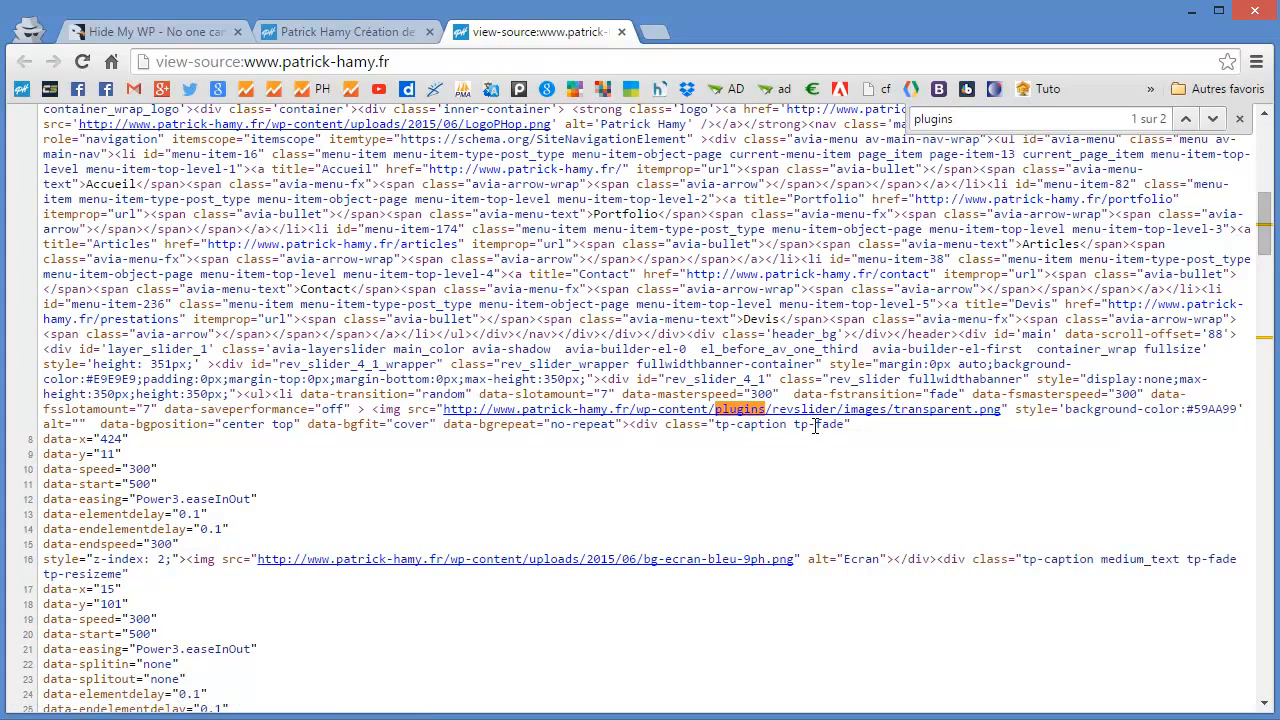
pyautogui.scroll(1, 830, 422)
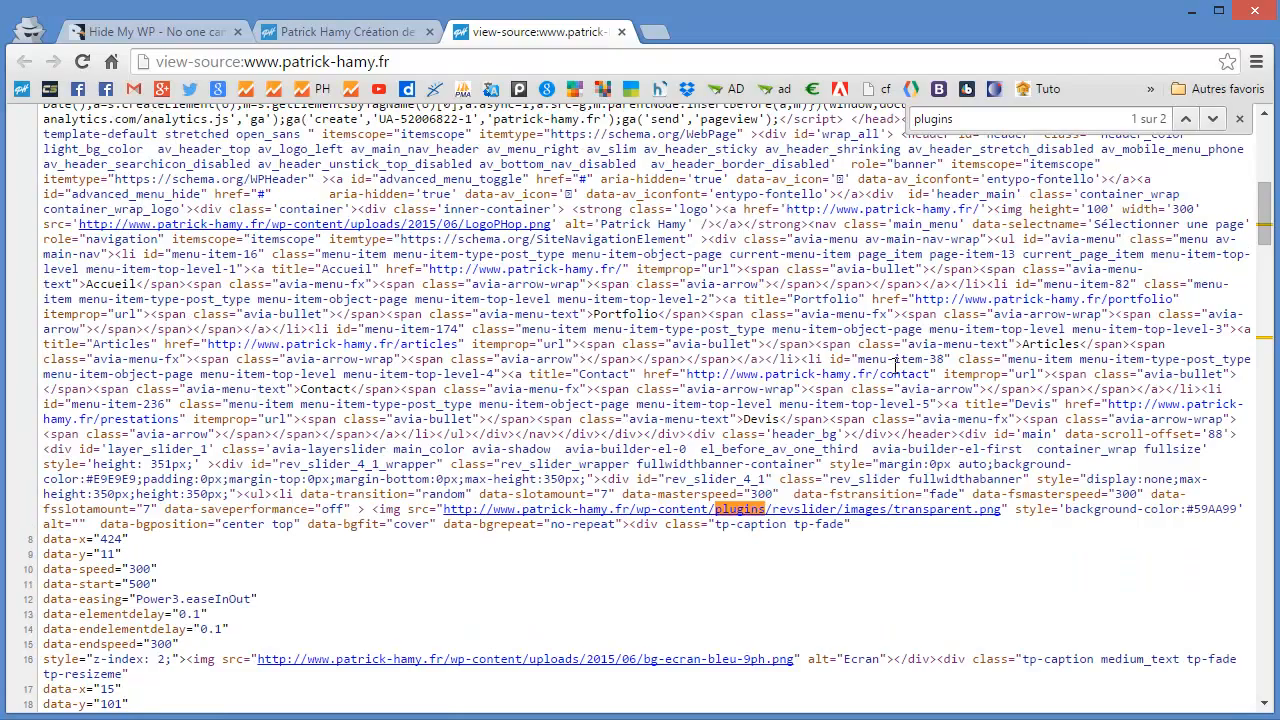
pyautogui.click(1213, 119)
pyautogui.scroll(-4, 651, 455)
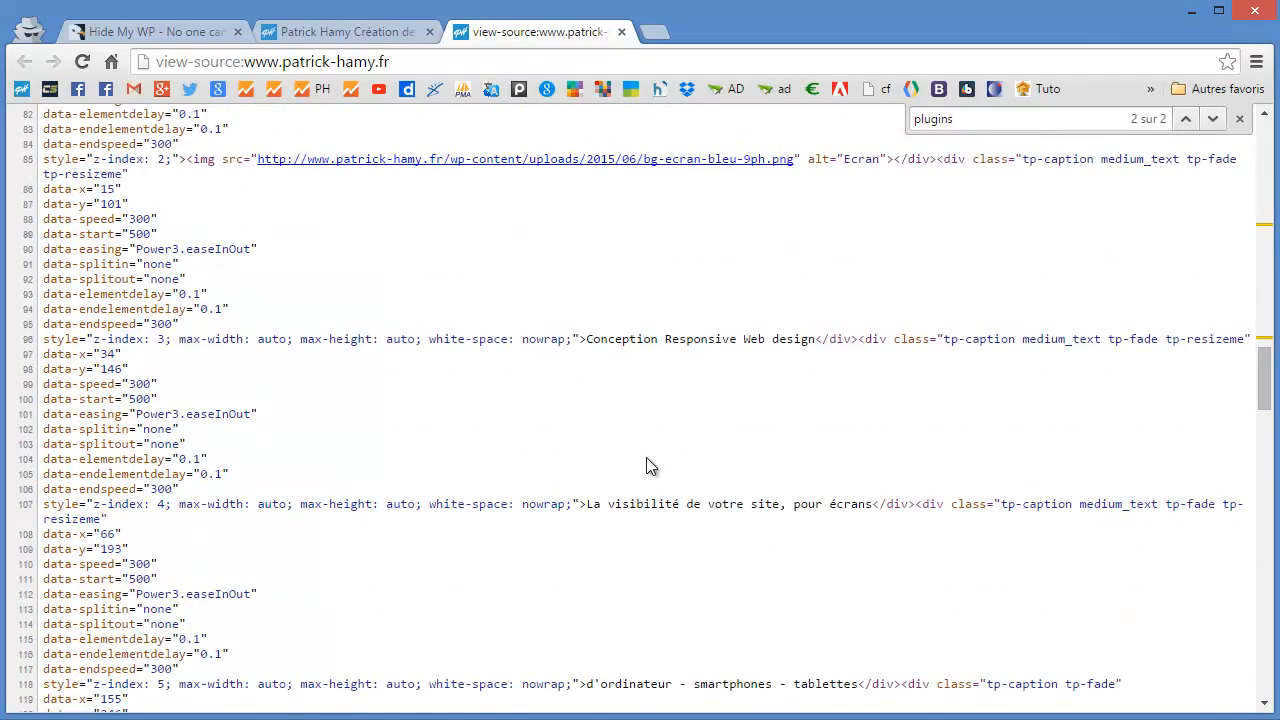
pyautogui.scroll(20, 651, 457)
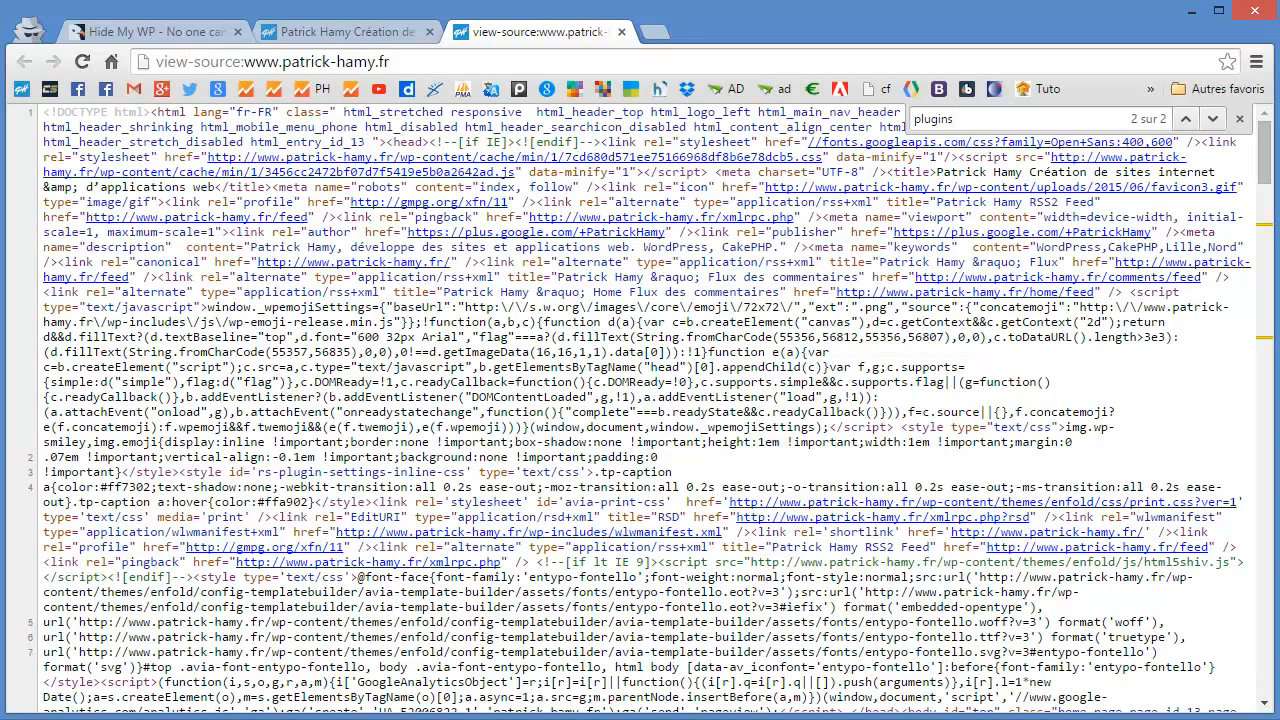
# Step: Switch to the file explorer and view the local WordPress root folder, including the contents of wp-content
pyautogui.hotkey('alt', 'Tab')
pyautogui.moveTo(462, 127); pyautogui.dragTo(593, 123)
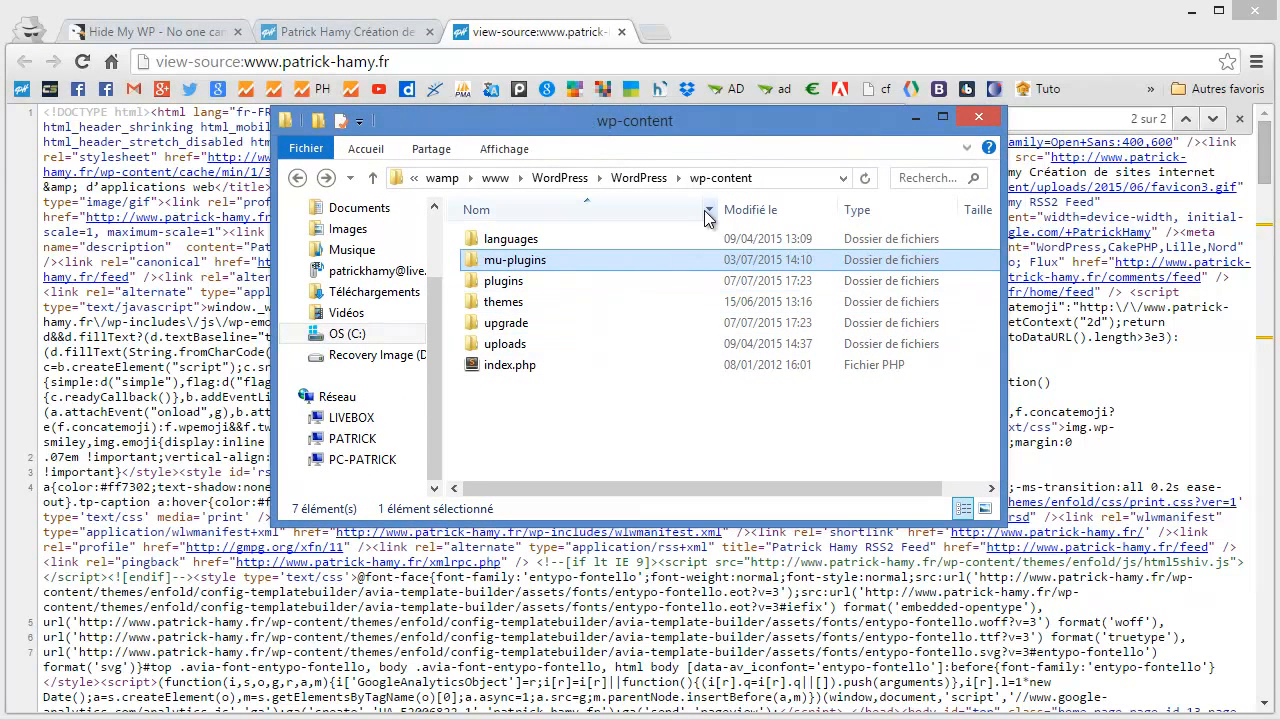
pyautogui.click(630, 178)
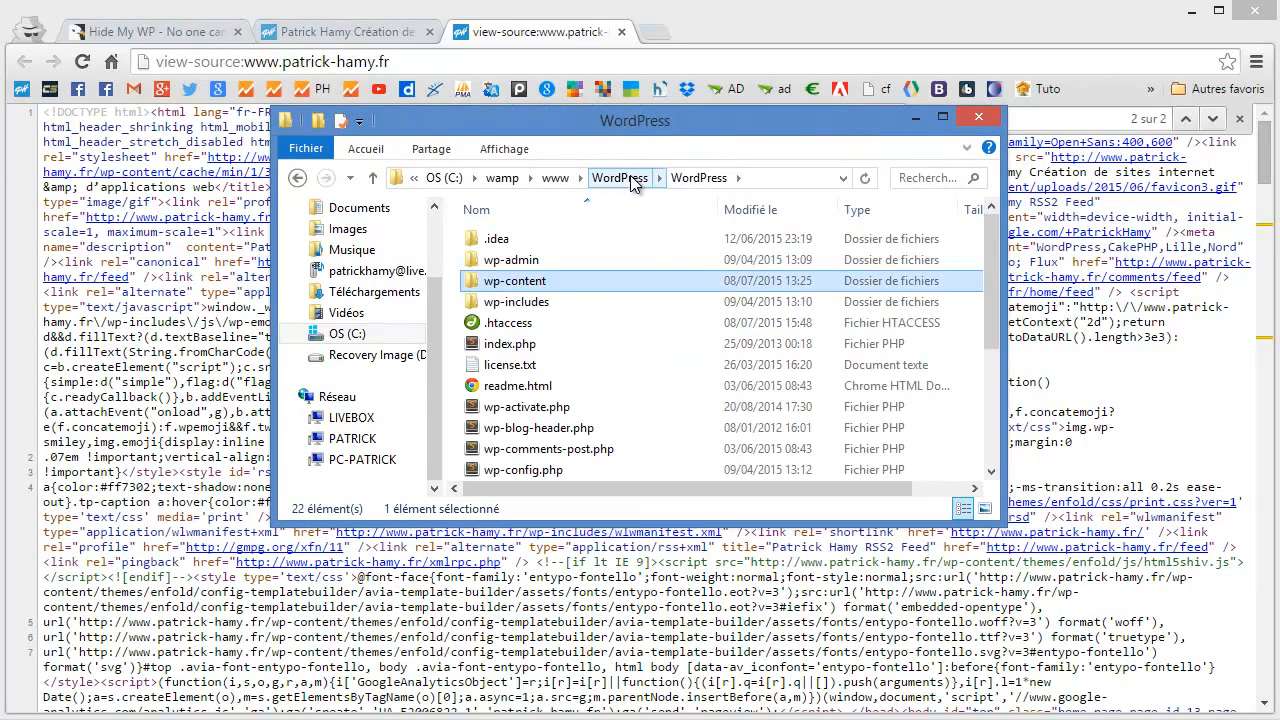
pyautogui.doubleClick(530, 284)
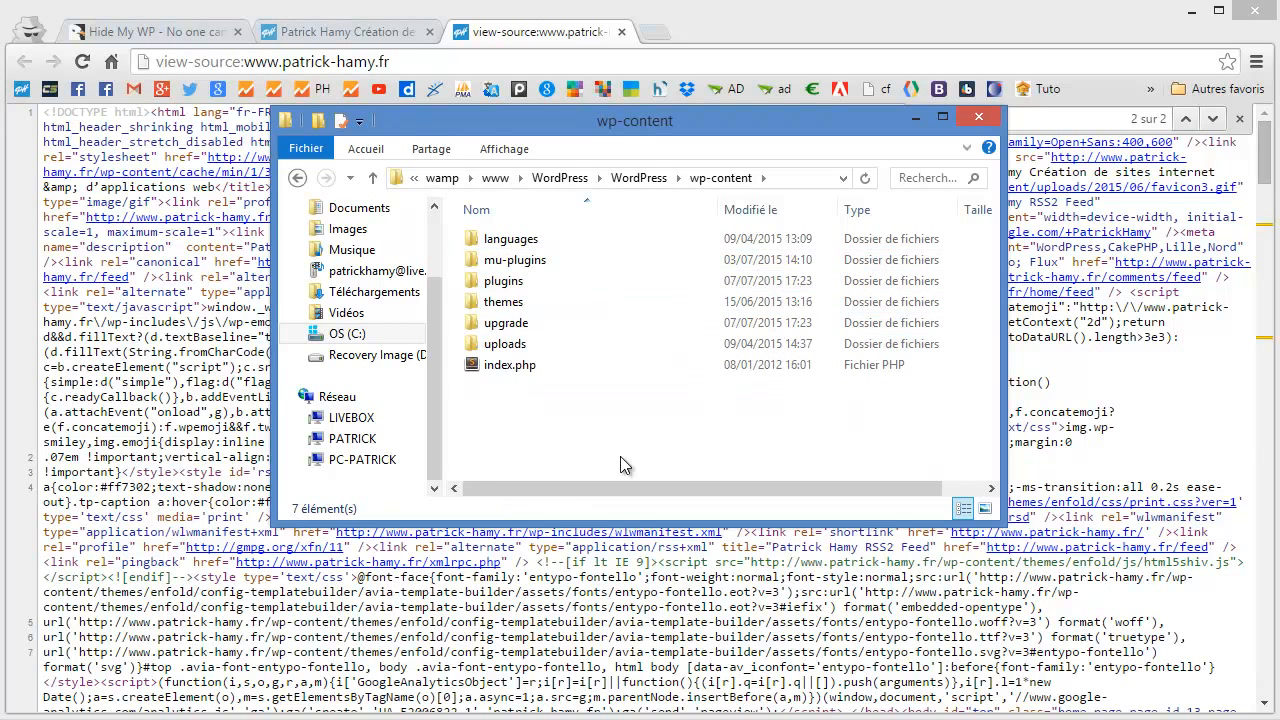
pyautogui.click(709, 98)
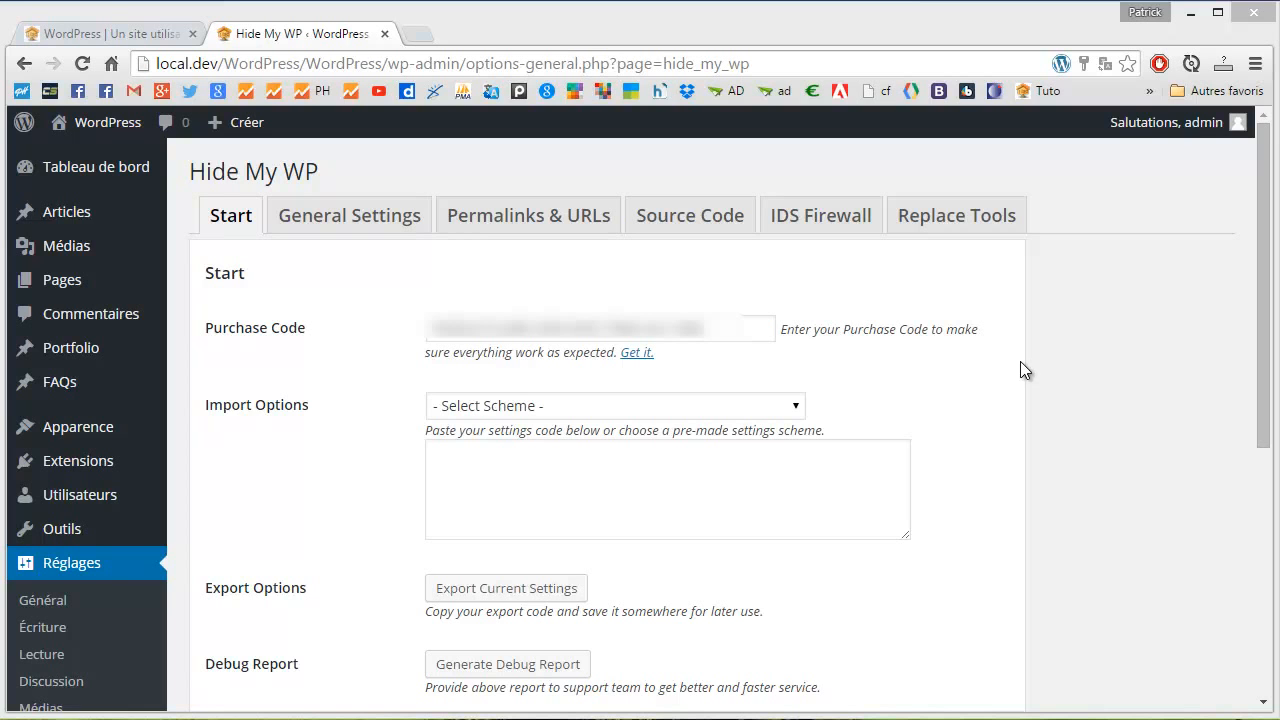
# Step: View the instructions for obtaining the purchase code, and save the Hide My WP Start settings
pyautogui.click(636, 352)
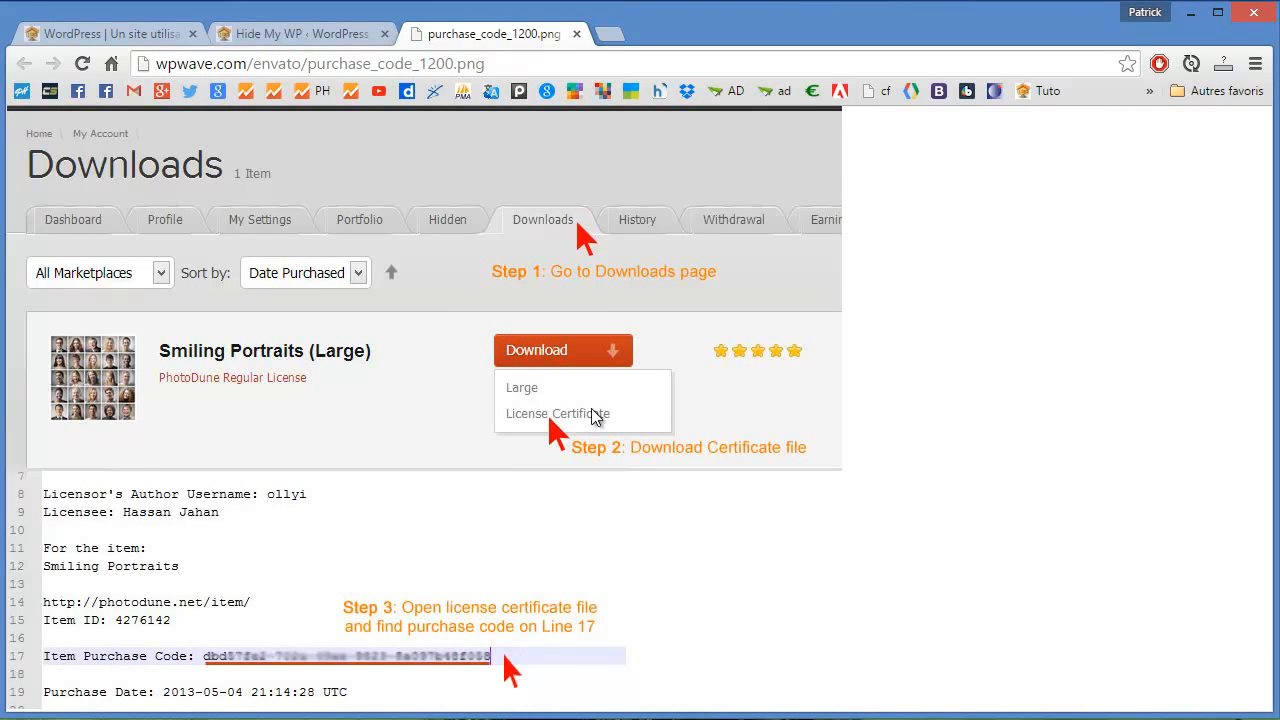
pyautogui.click(576, 34)
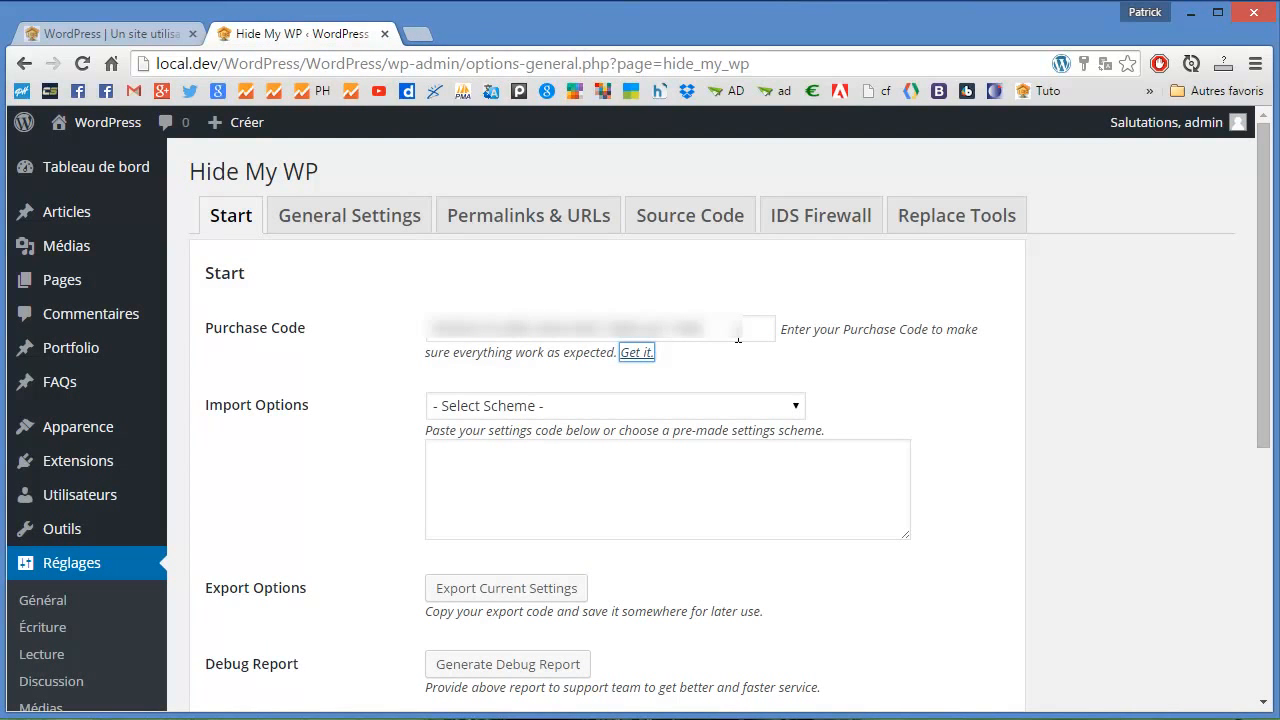
pyautogui.click(306, 494)
pyautogui.scroll(-4, 310, 500)
pyautogui.scroll(-1, 310, 520)
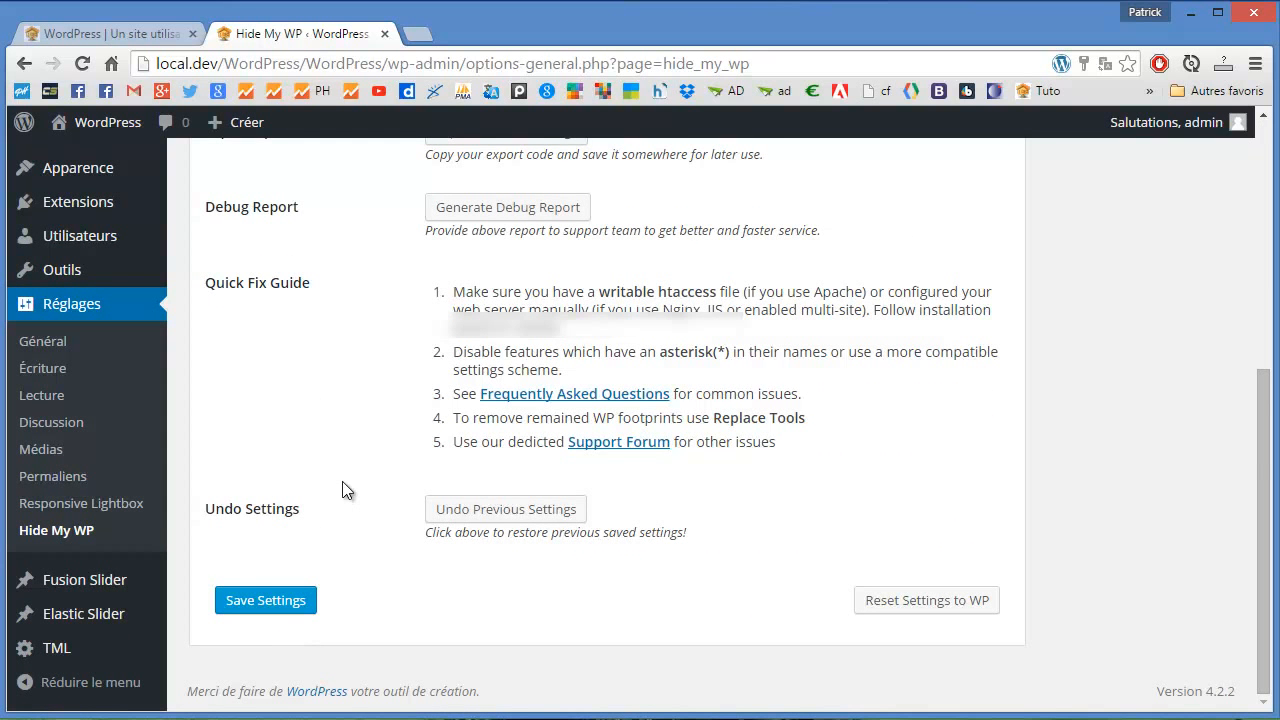
pyautogui.click(263, 603)
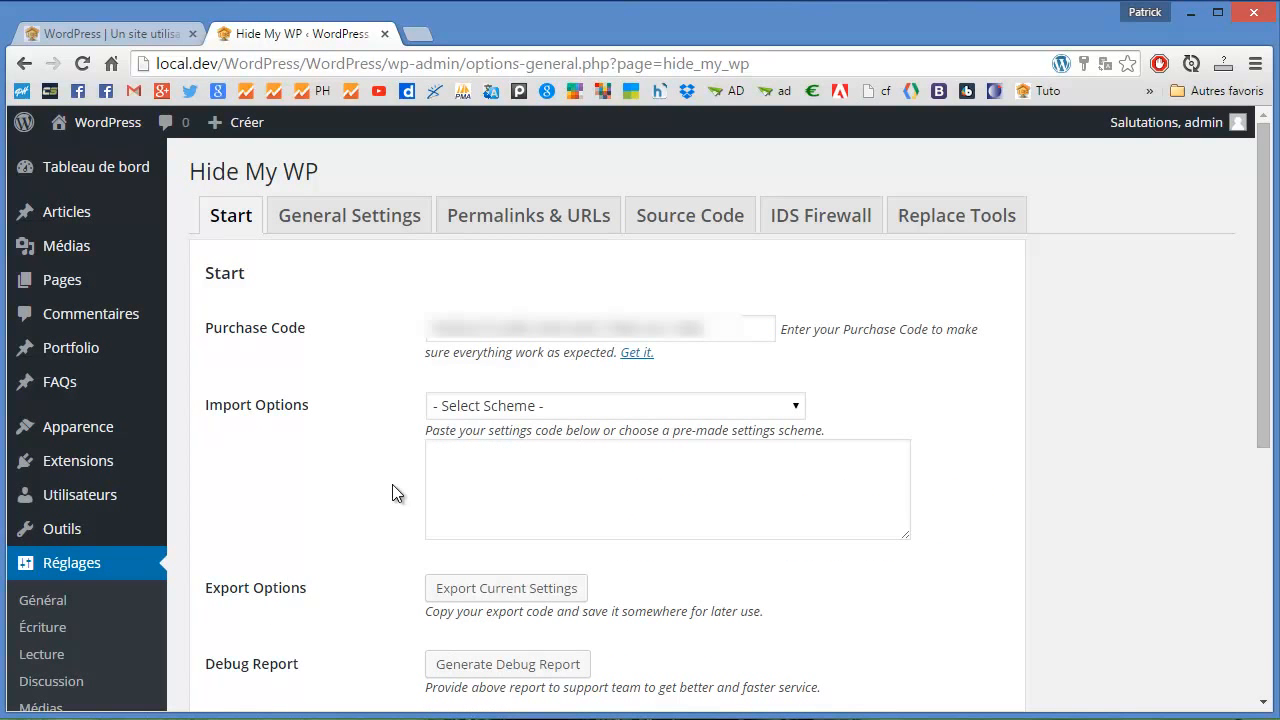
# Step: Look over the premade privacy schemes offered under Import Options without choosing one
pyautogui.click(789, 410)
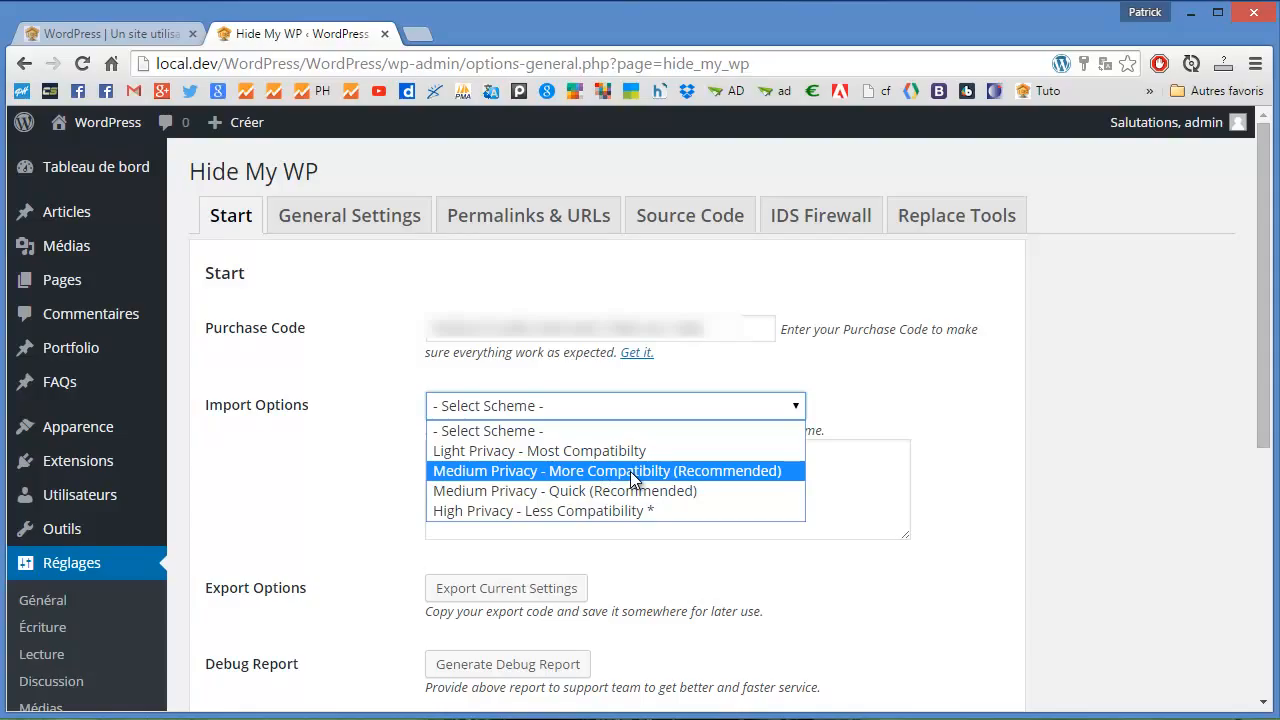
pyautogui.click(1037, 411)
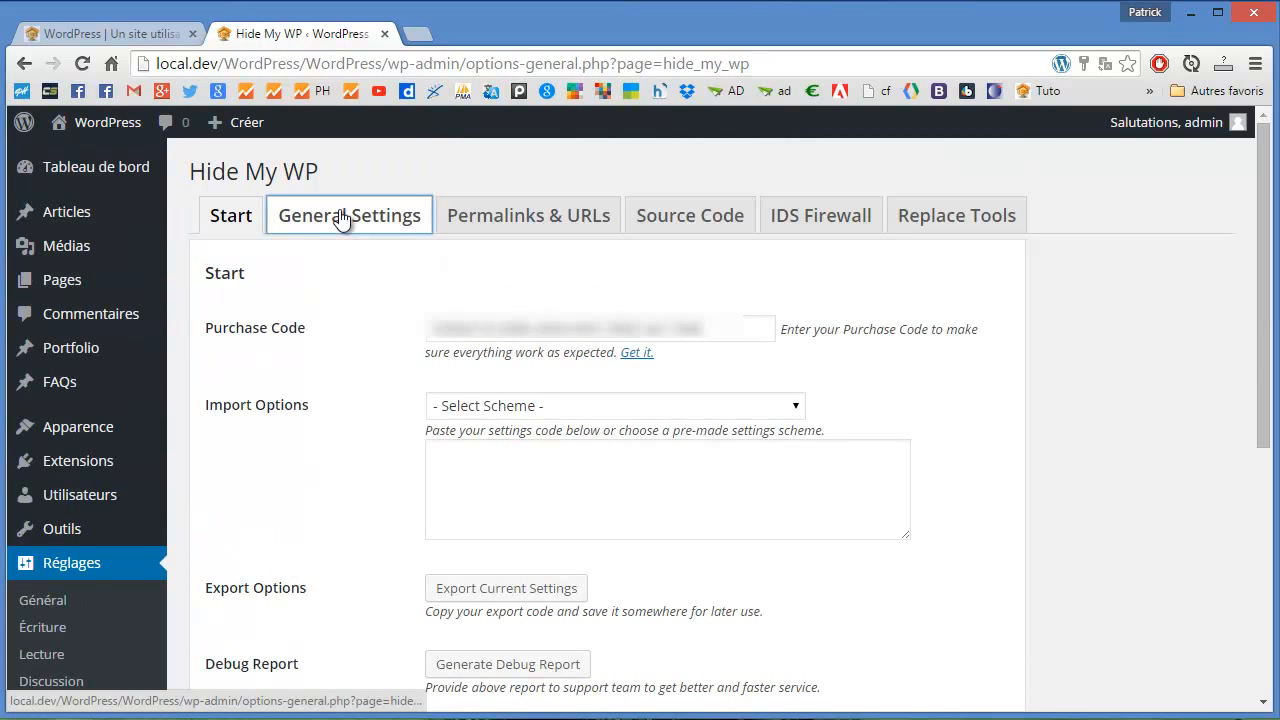
# Step: Review the General Settings of Hide My WP, including the 404 page, hidden login, login query, admin login key and file-hiding options
pyautogui.click(343, 217)
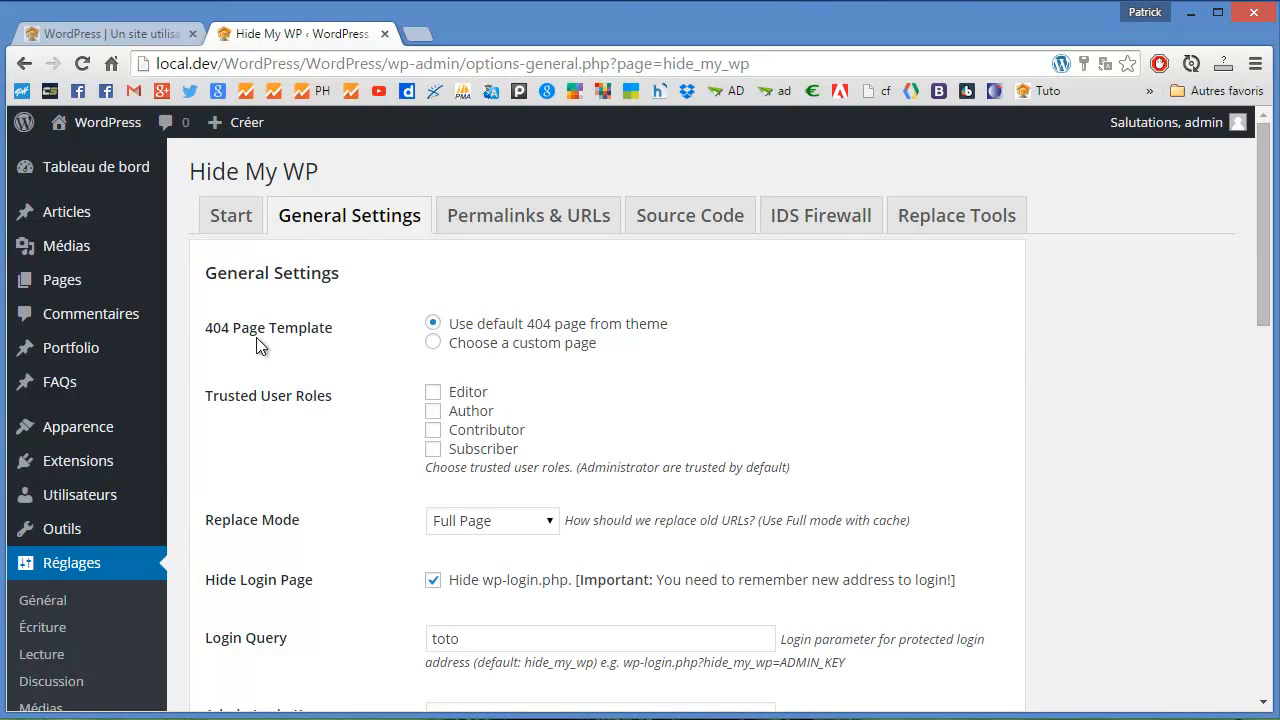
pyautogui.scroll(-1, 280, 312)
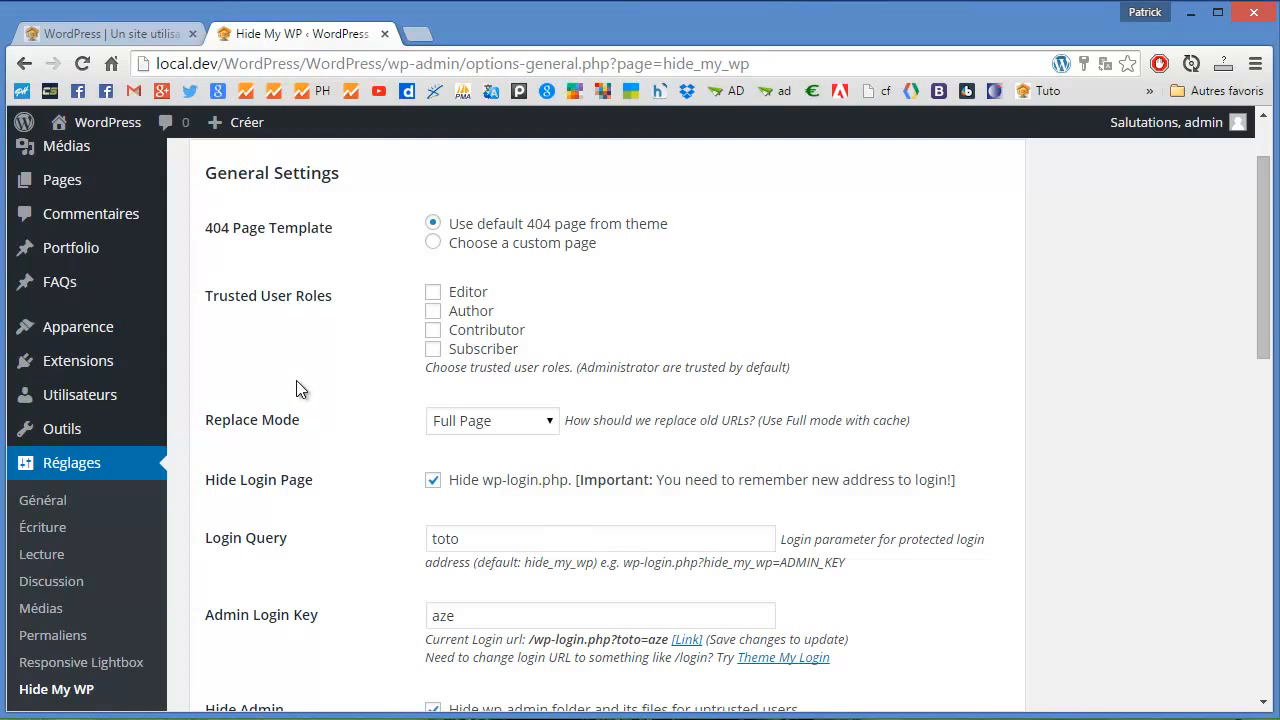
pyautogui.scroll(-1, 307, 370)
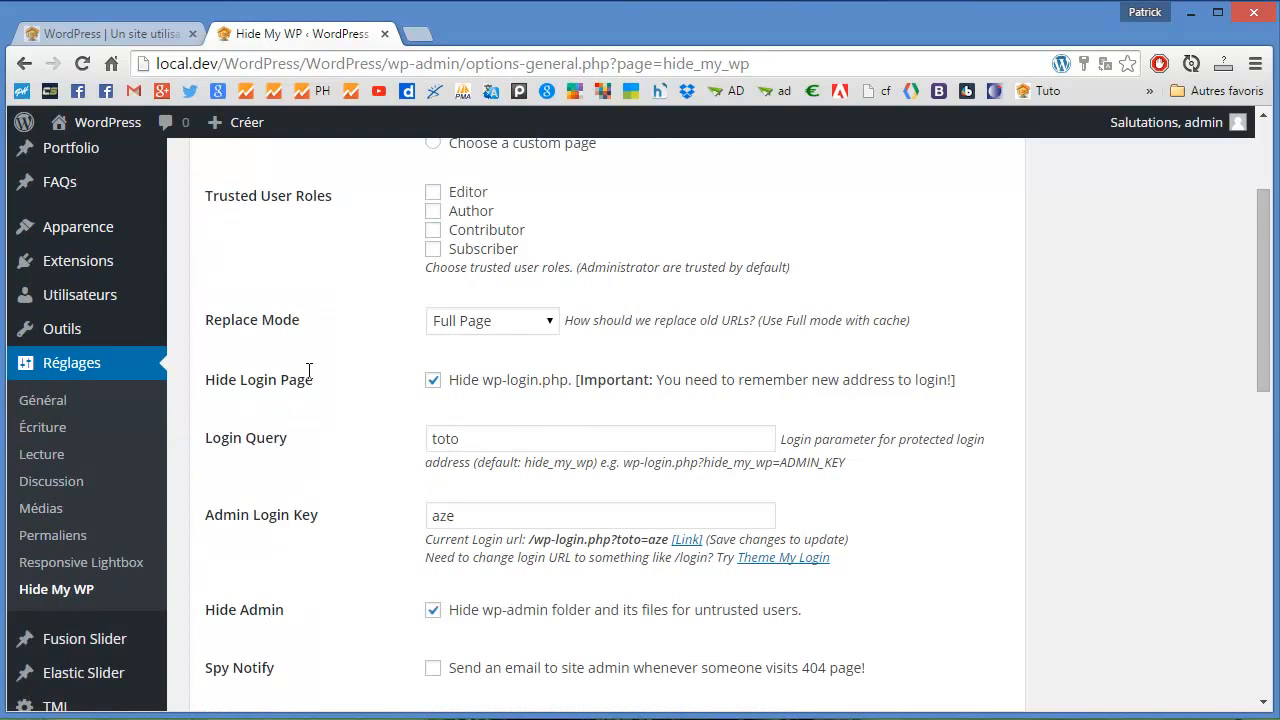
pyautogui.scroll(-1, 307, 372)
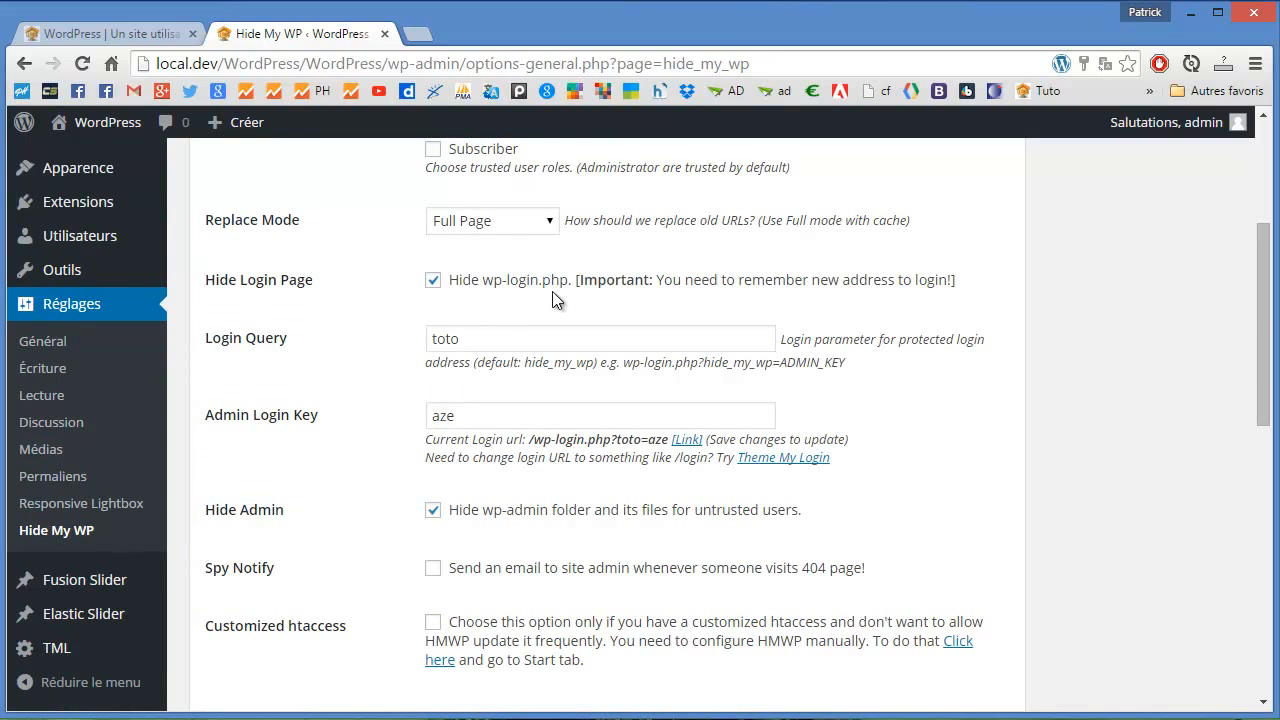
pyautogui.click(479, 339)
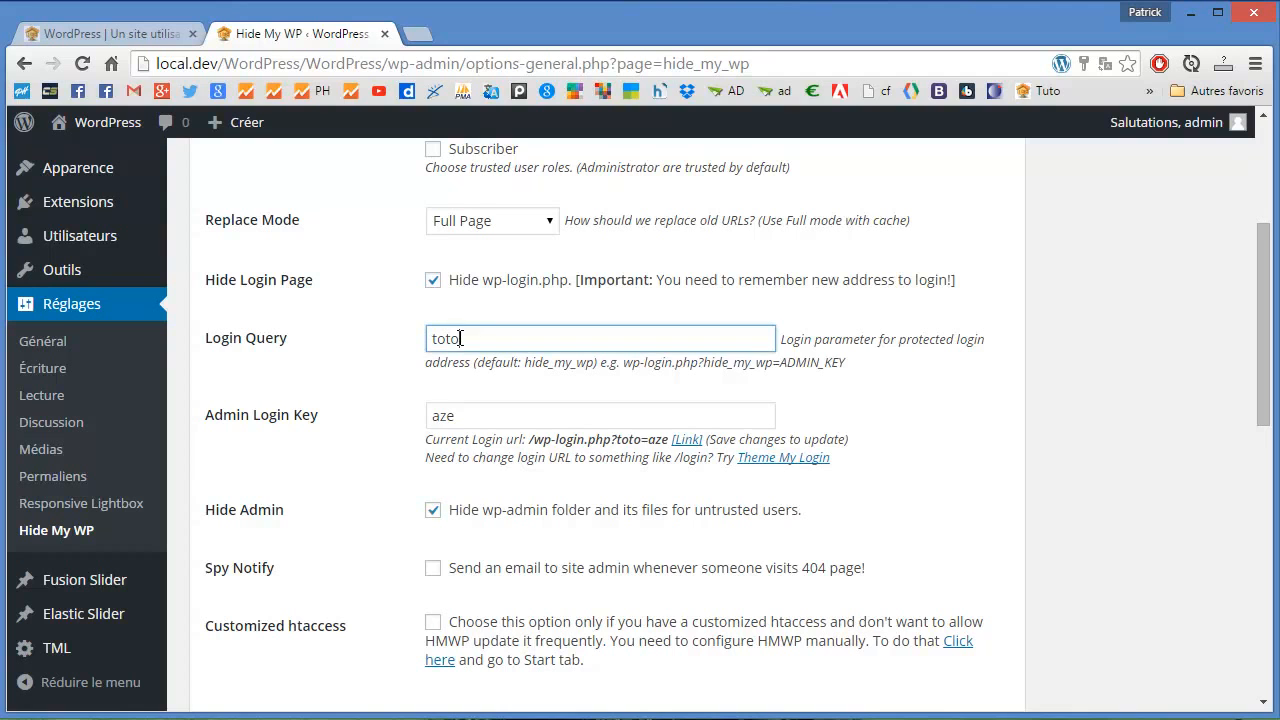
pyautogui.click(235, 428)
pyautogui.click(481, 419)
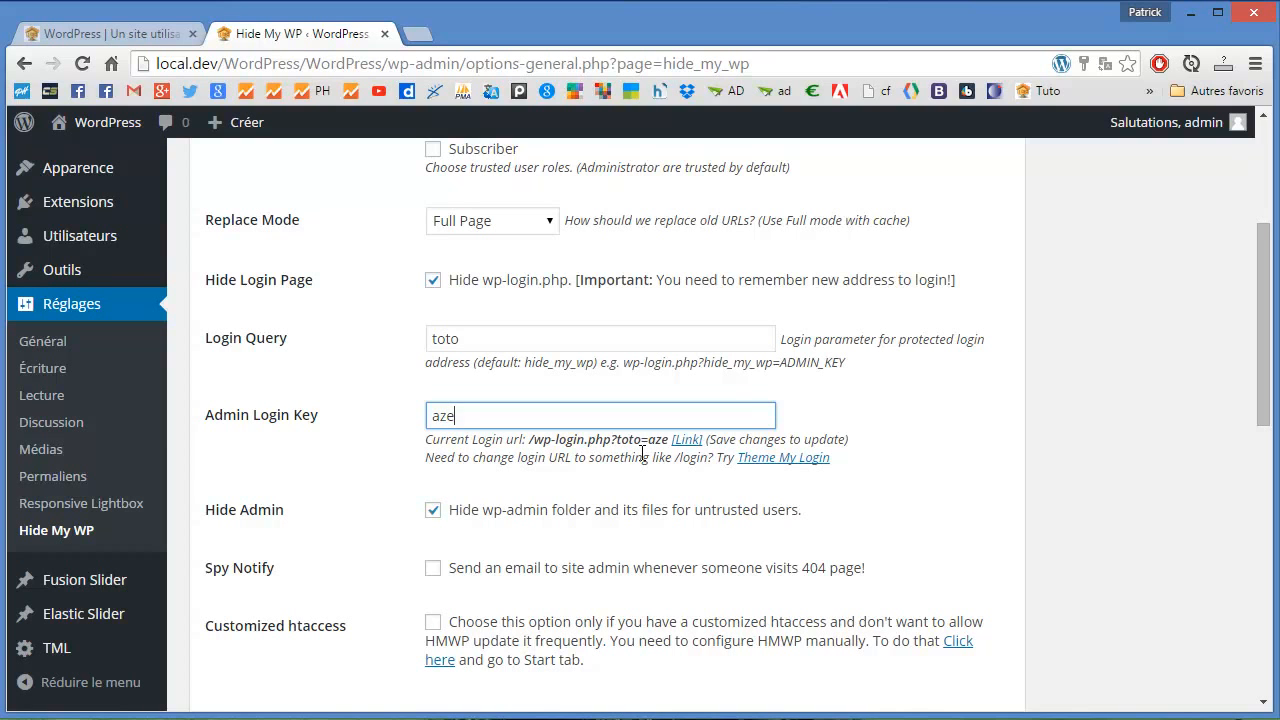
pyautogui.scroll(-2, 638, 456)
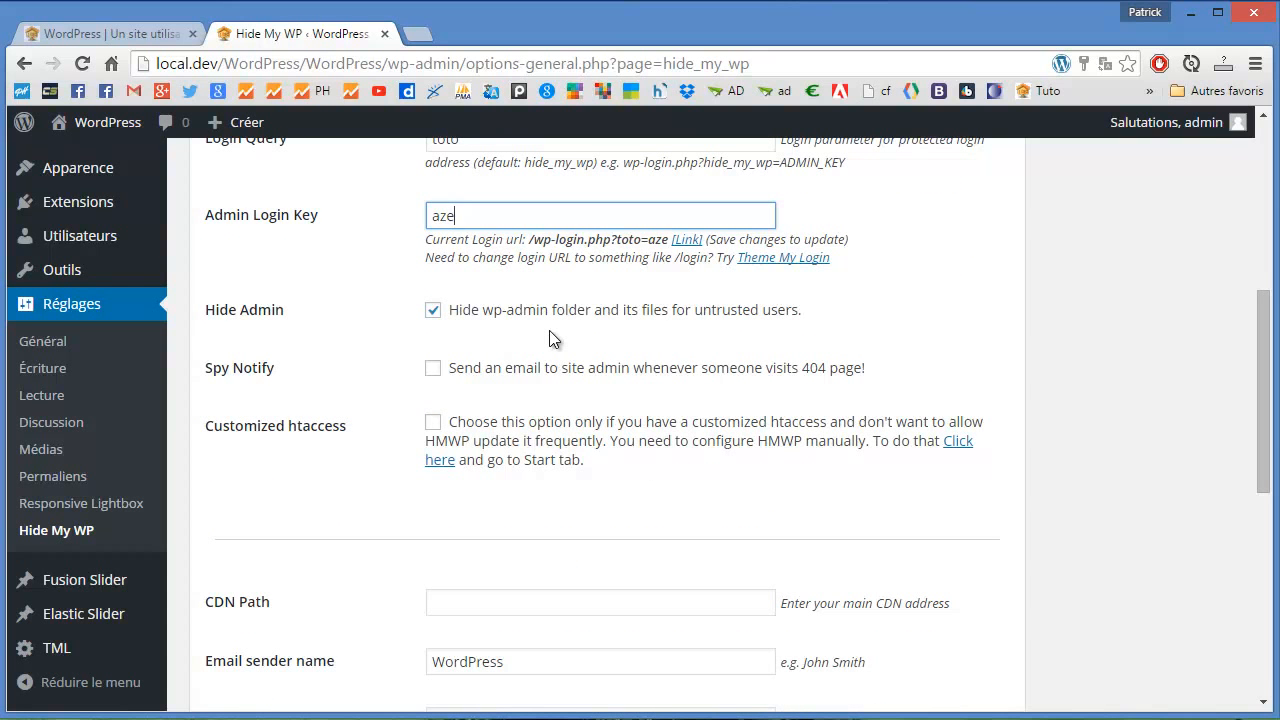
pyautogui.scroll(-5, 550, 330)
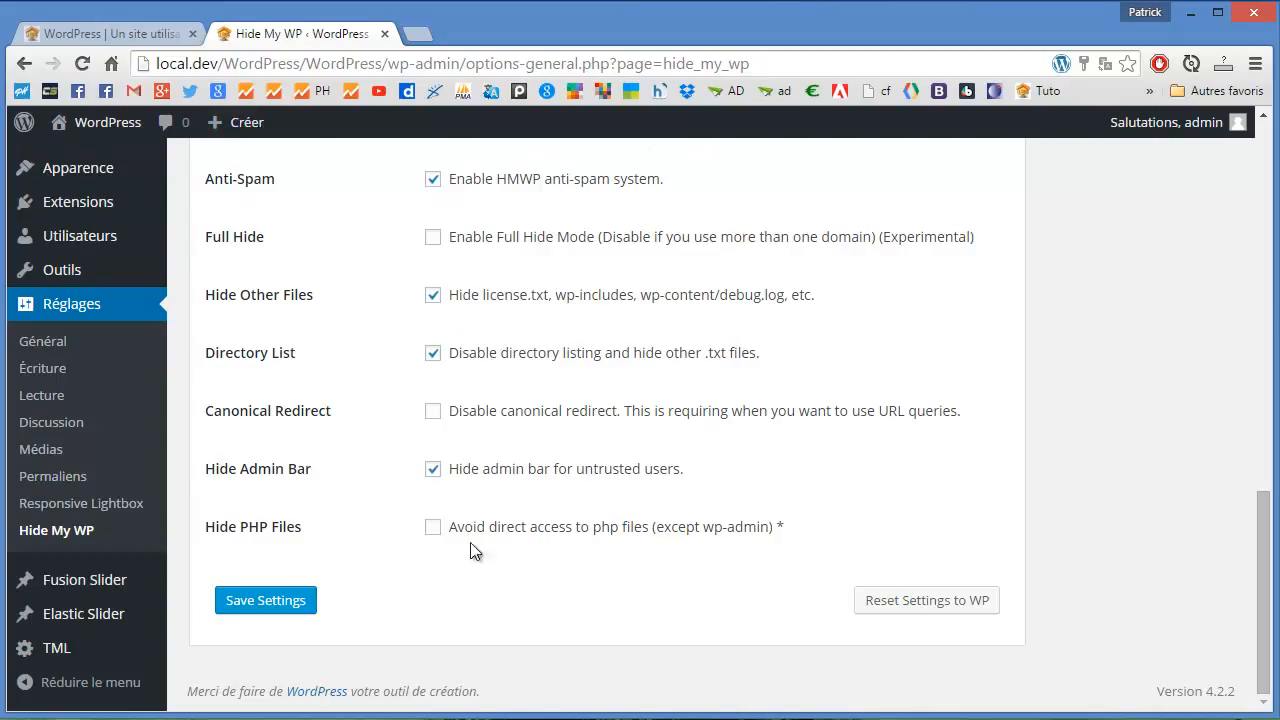
pyautogui.scroll(15, 472, 478)
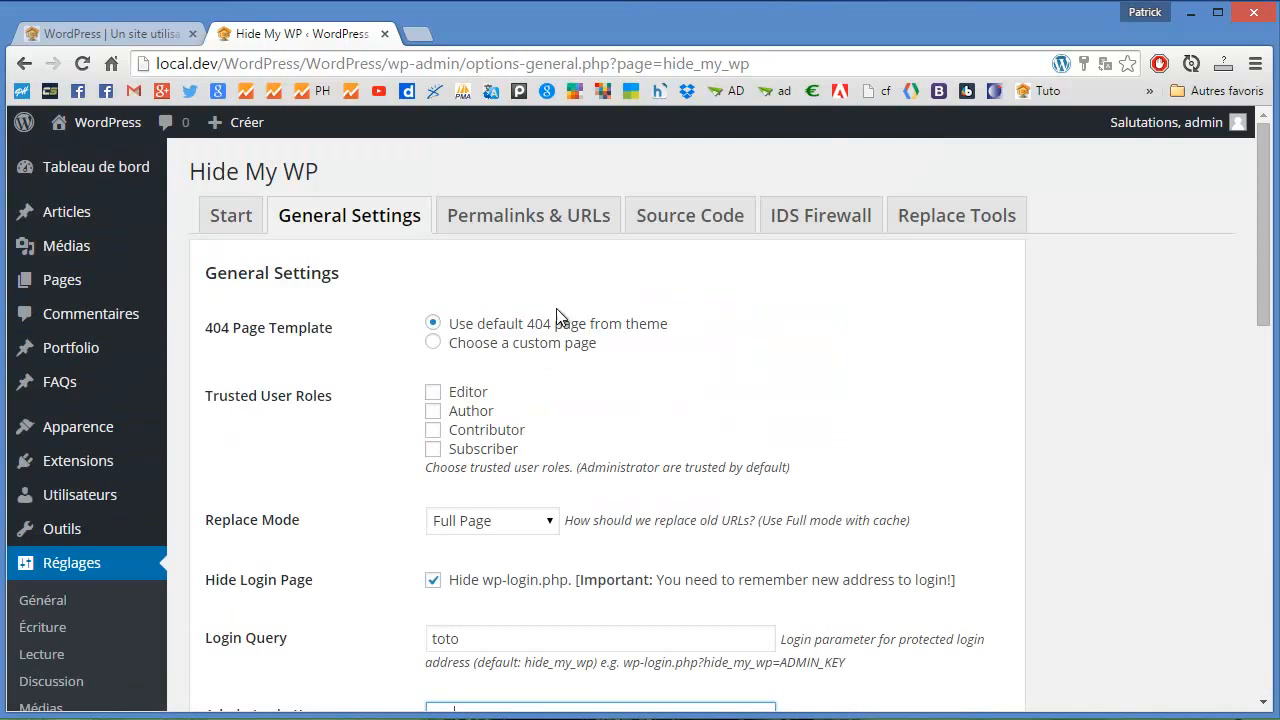
# Step: Review the Permalinks & URLs path settings, including the new theme, style, wp-includes, plugin, upload, AJAX and wp-content paths
pyautogui.click(549, 216)
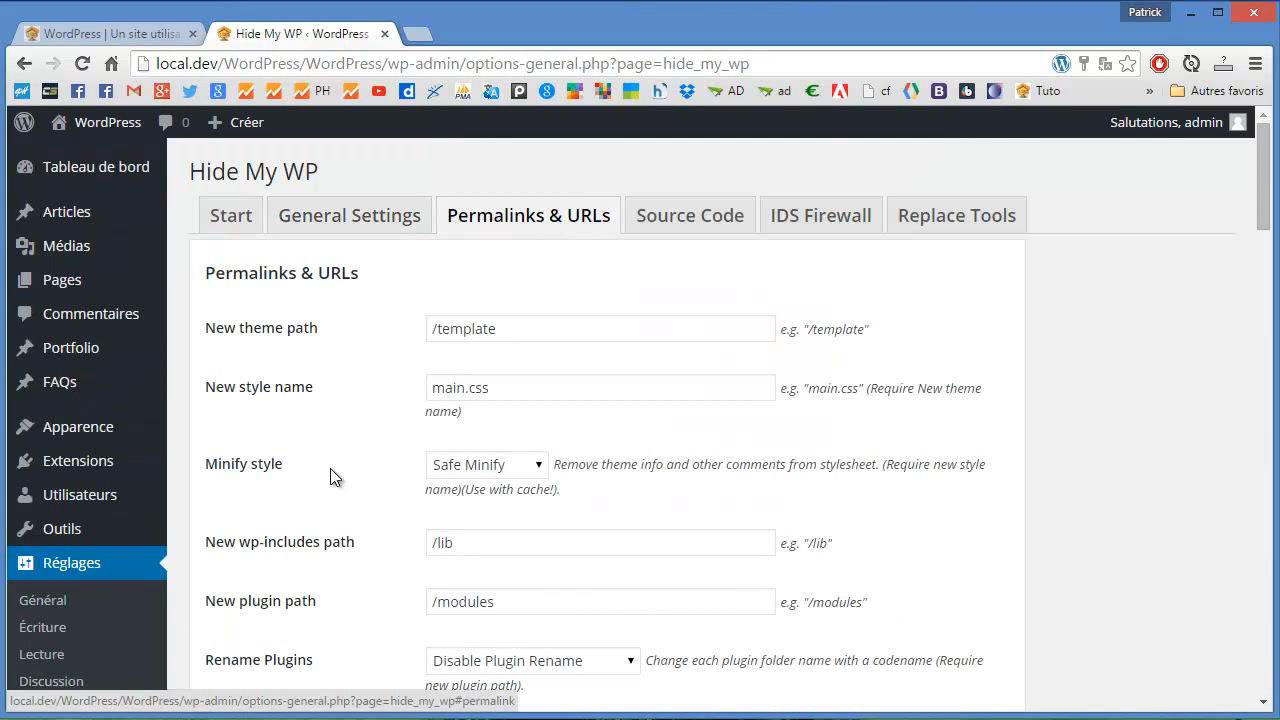
pyautogui.scroll(-1, 357, 420)
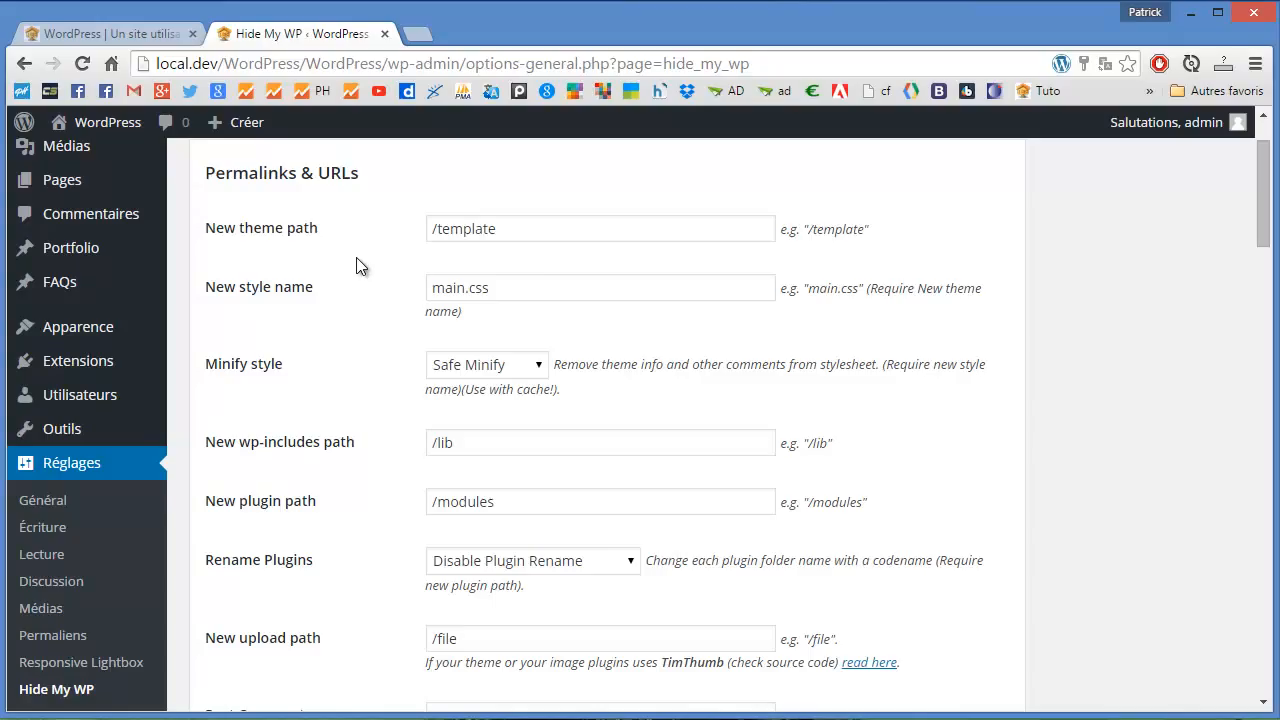
pyautogui.click(506, 232)
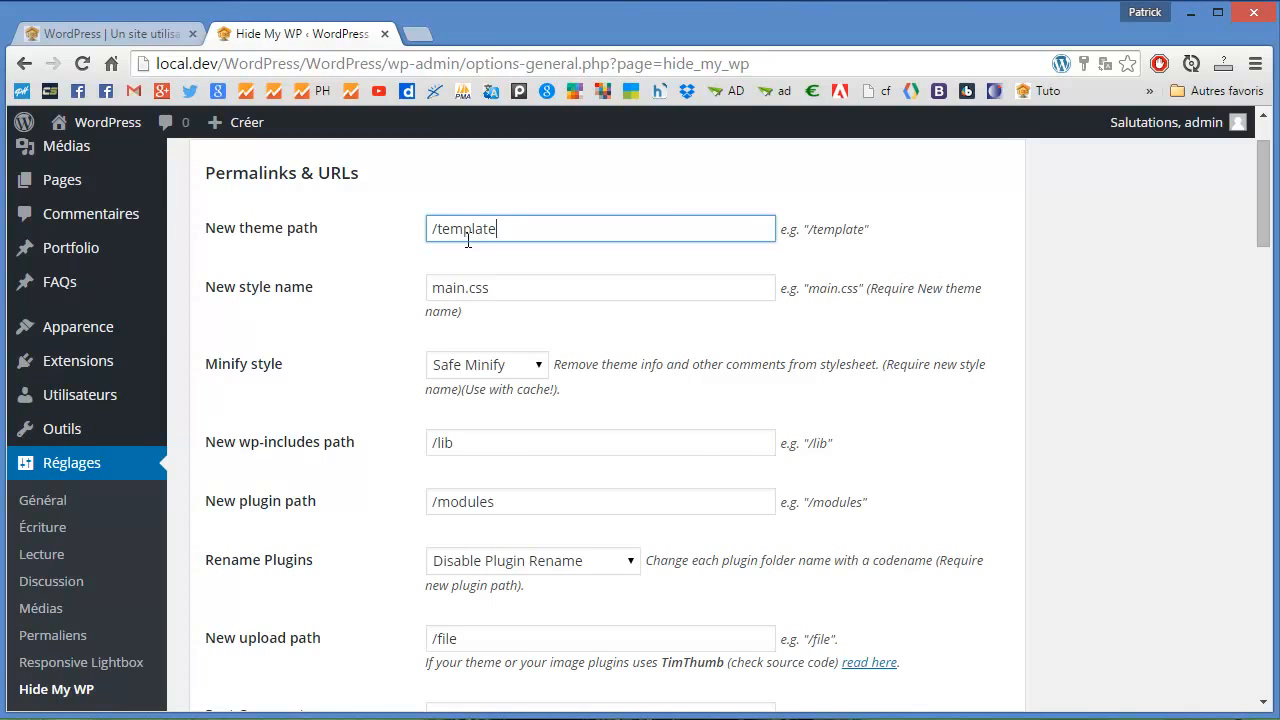
pyautogui.scroll(-1, 503, 238)
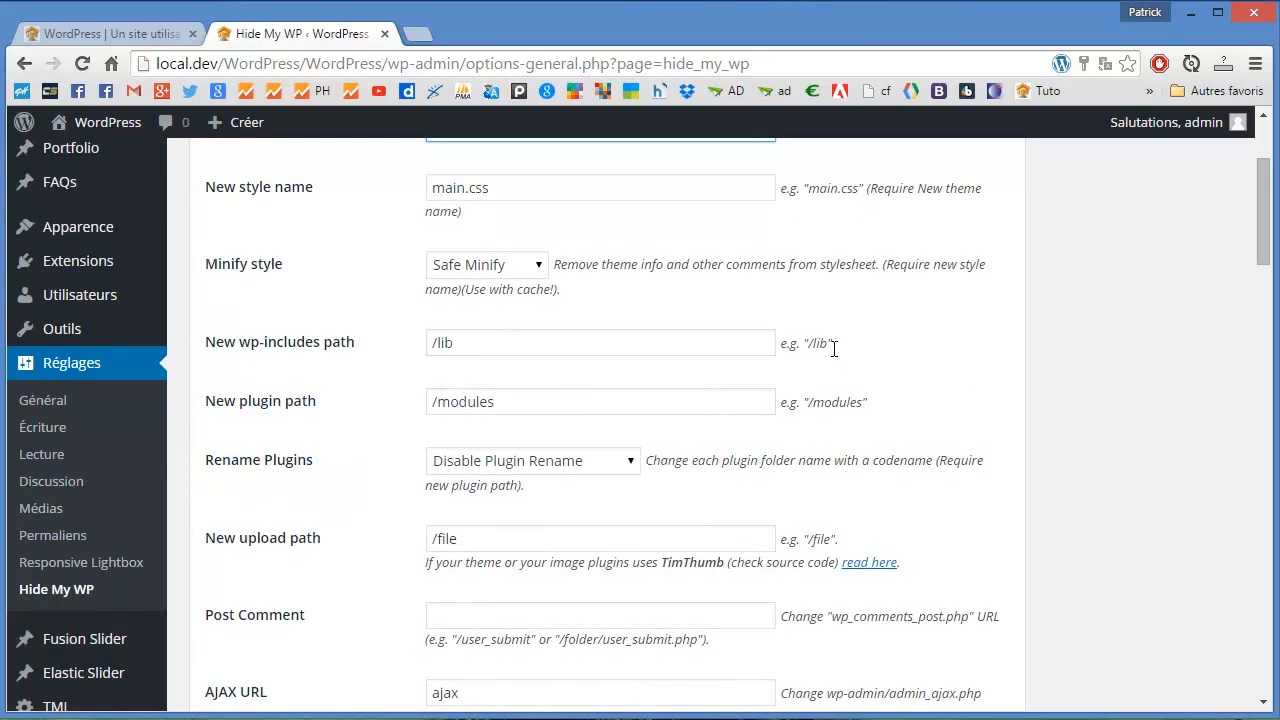
pyautogui.click(471, 343)
pyautogui.scroll(-2, 340, 522)
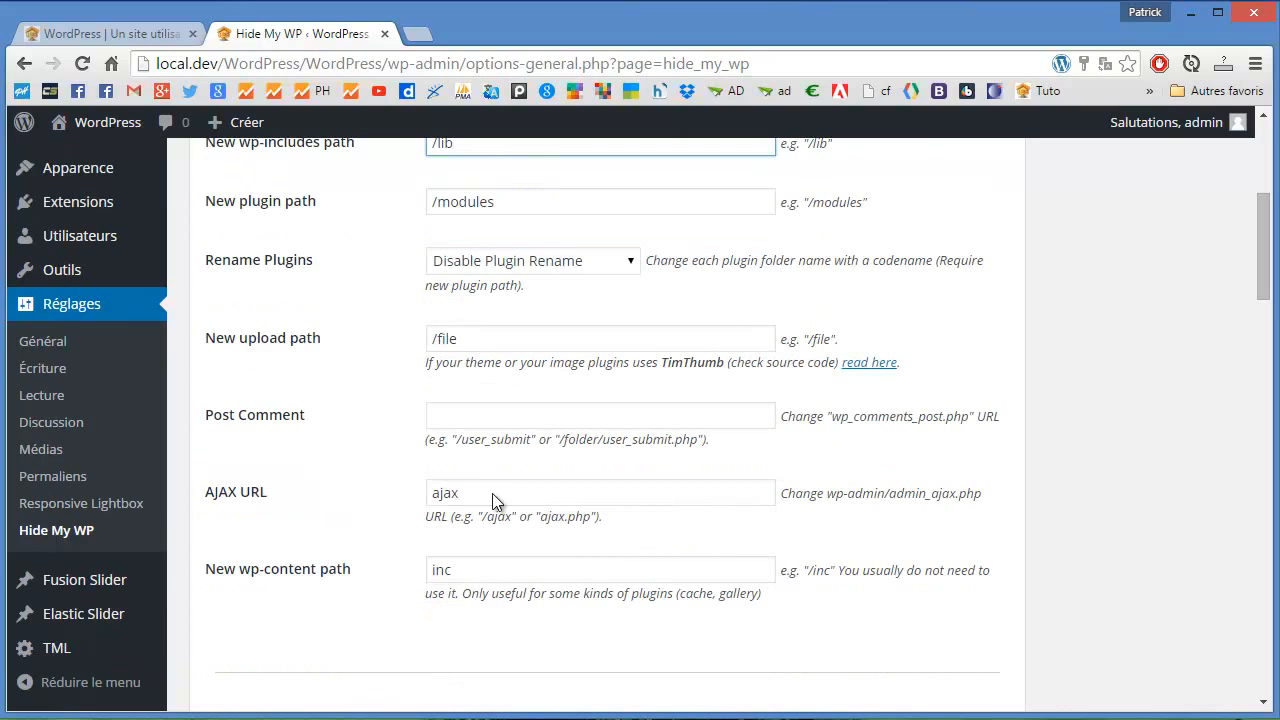
pyautogui.click(475, 342)
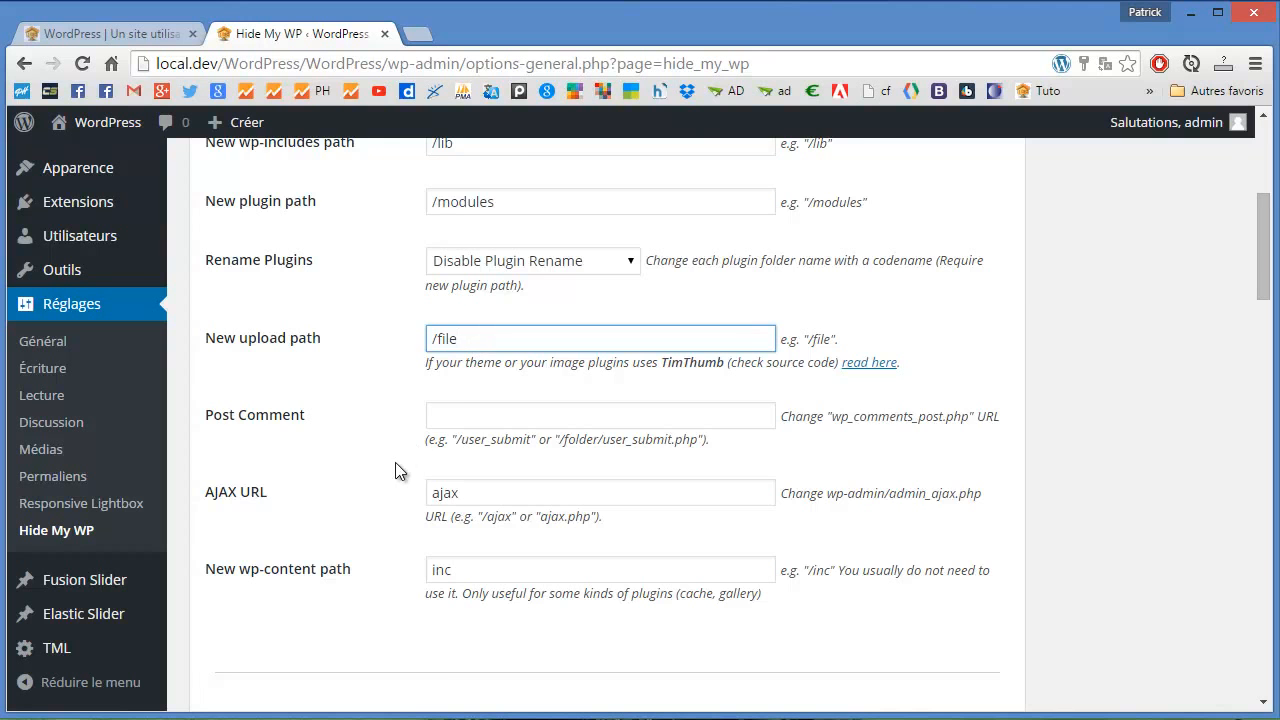
pyautogui.scroll(-1, 395, 462)
pyautogui.click(462, 475)
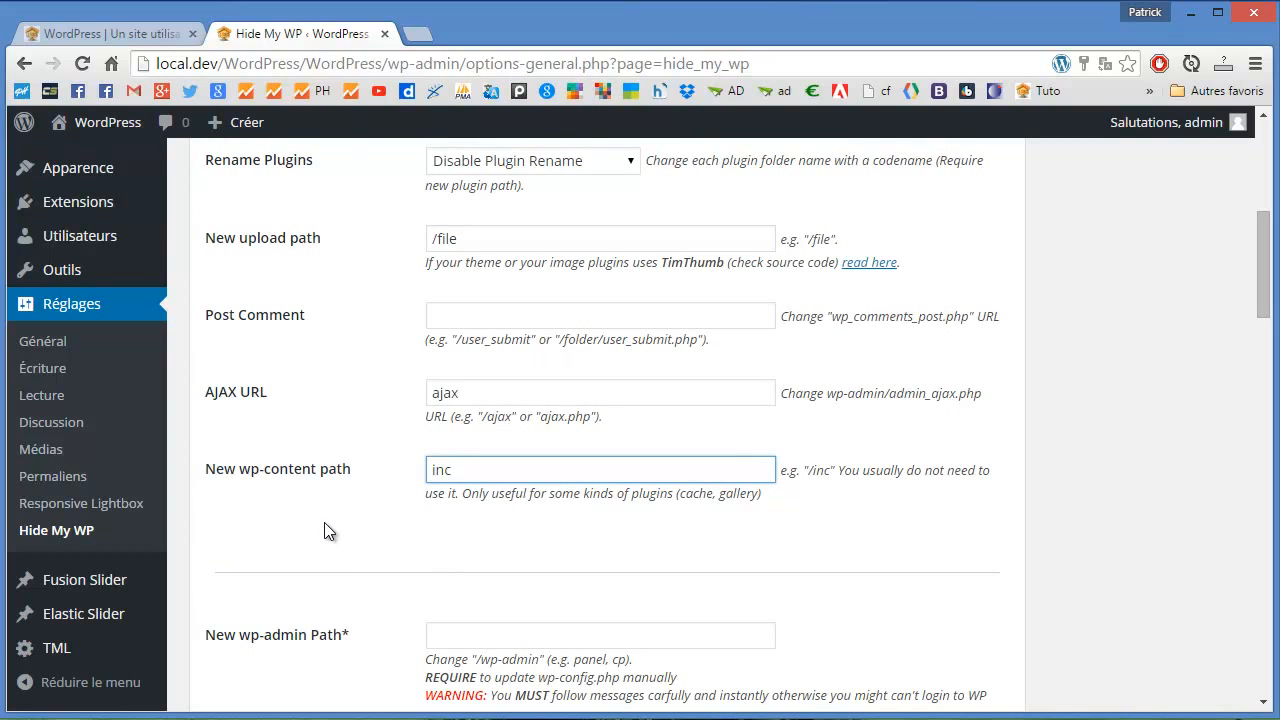
# Step: Look over the remaining Permalinks & URLs options for the wp-admin path, authors, feeds, posts, pages, pagination, search and archives
pyautogui.scroll(-3, 326, 523)
pyautogui.scroll(-3, 329, 512)
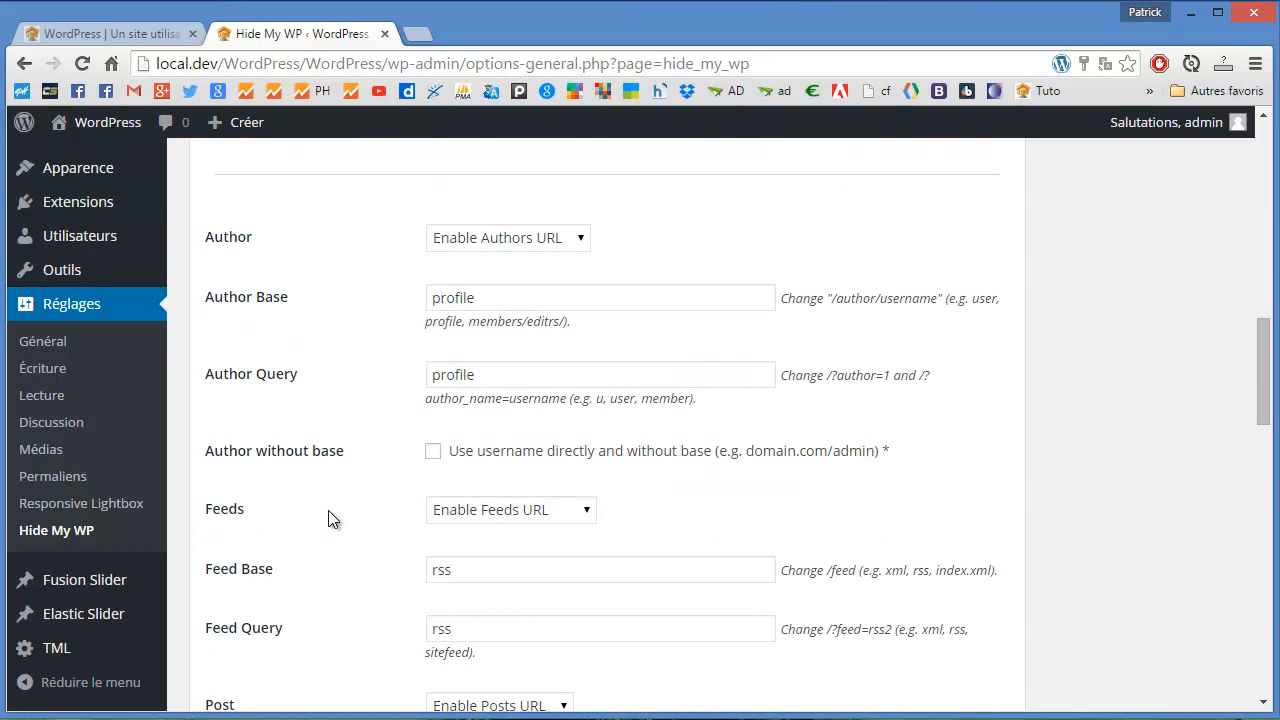
pyautogui.scroll(-1, 328, 519)
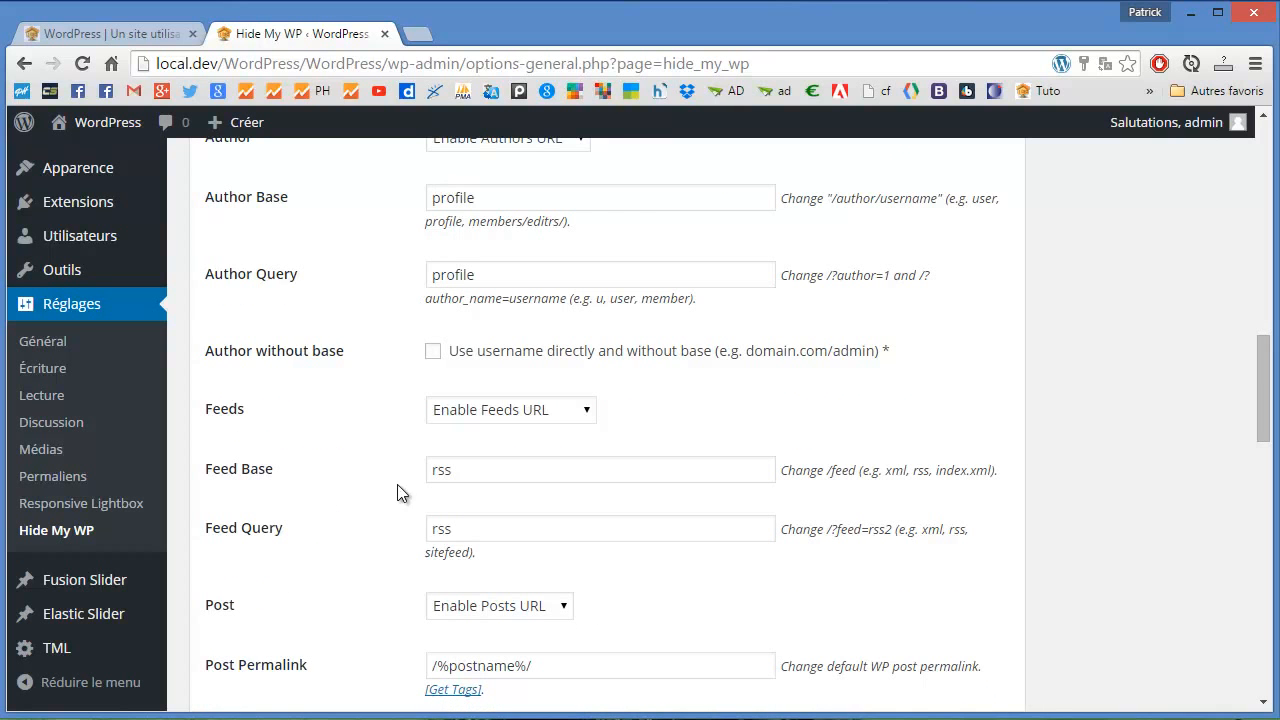
pyautogui.scroll(-5, 397, 480)
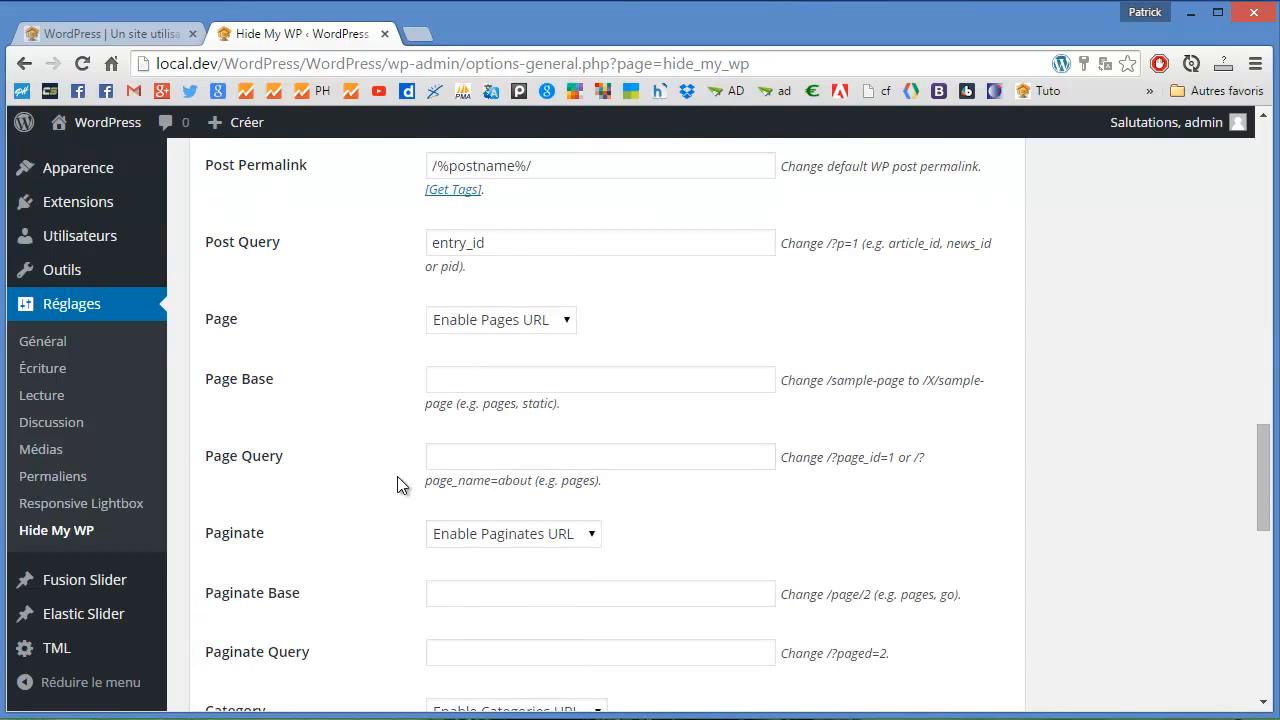
pyautogui.scroll(-9, 397, 476)
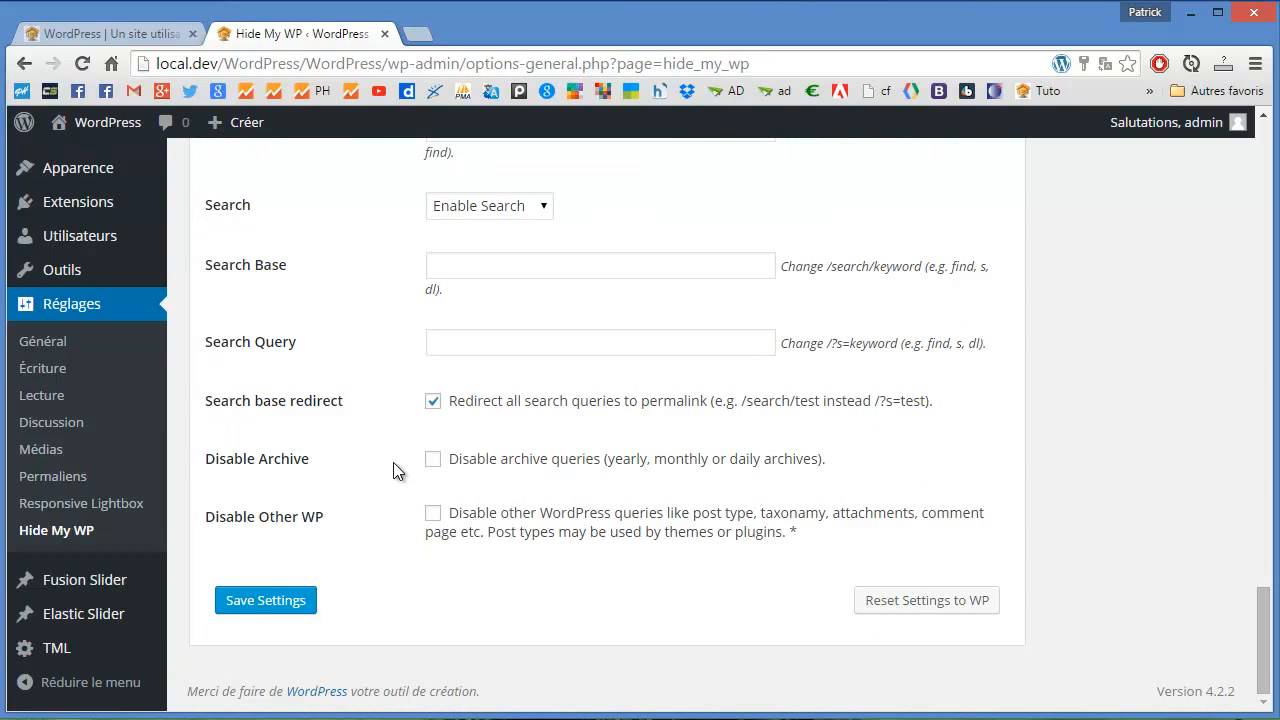
pyautogui.scroll(17, 394, 474)
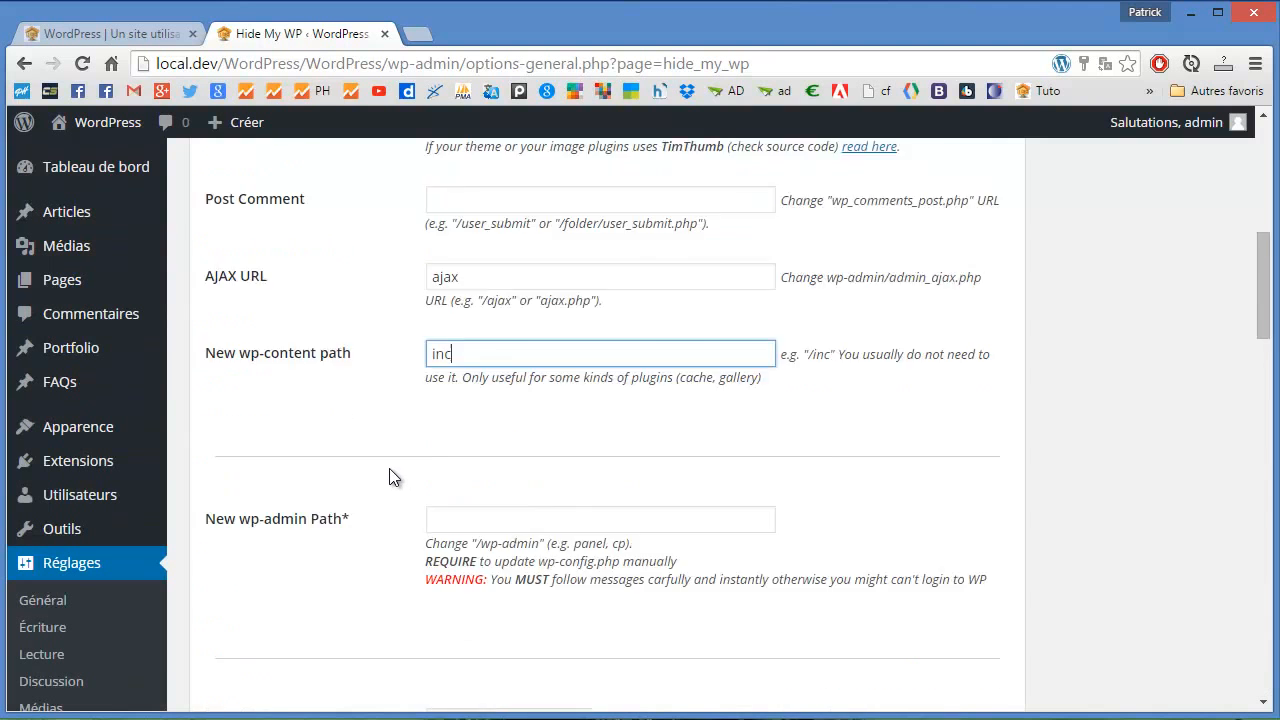
pyautogui.scroll(8, 391, 477)
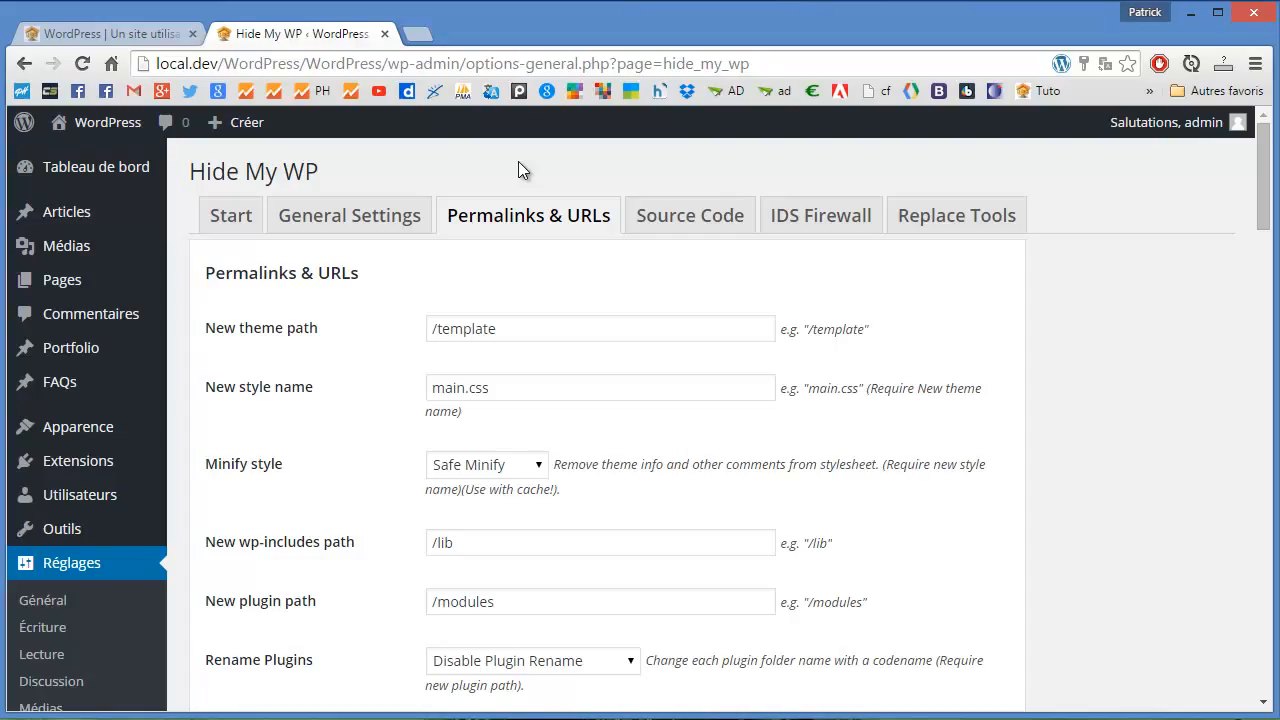
# Step: Review the Source Code options for compression, URL replacement, metas, version removal, class clean-up and nonce, and return to the Start settings
pyautogui.click(700, 220)
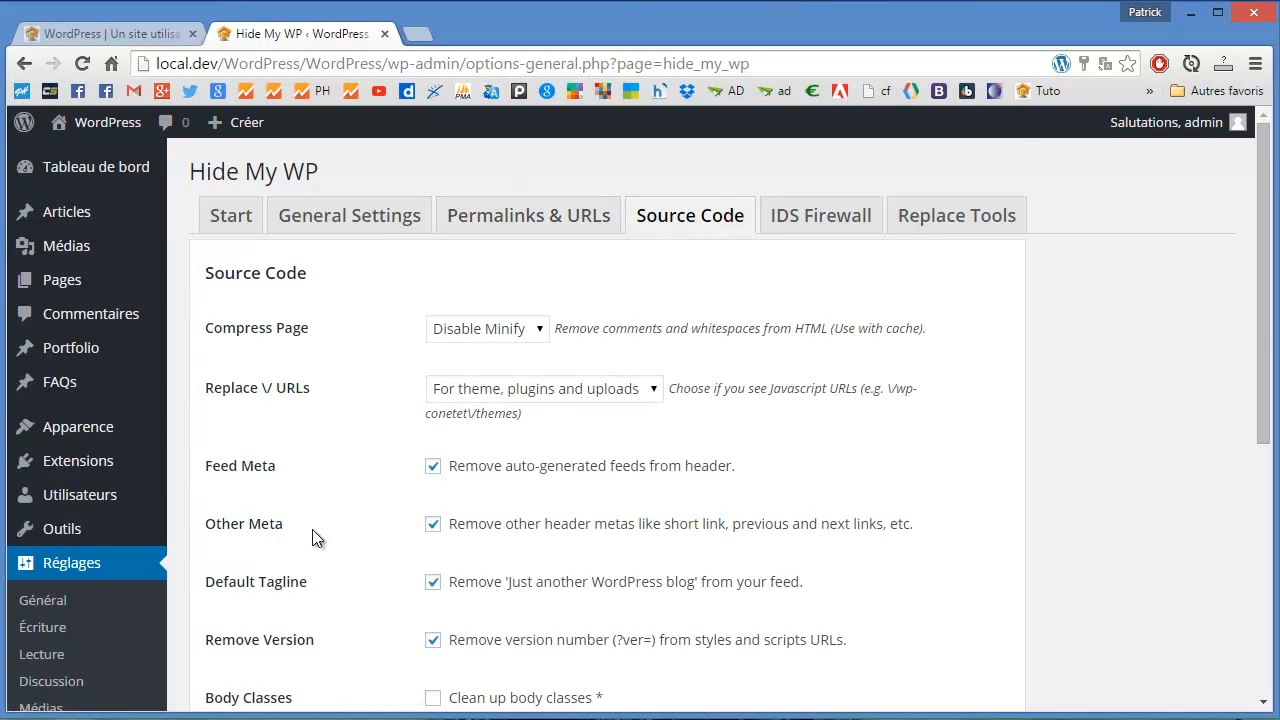
pyautogui.scroll(-3, 310, 537)
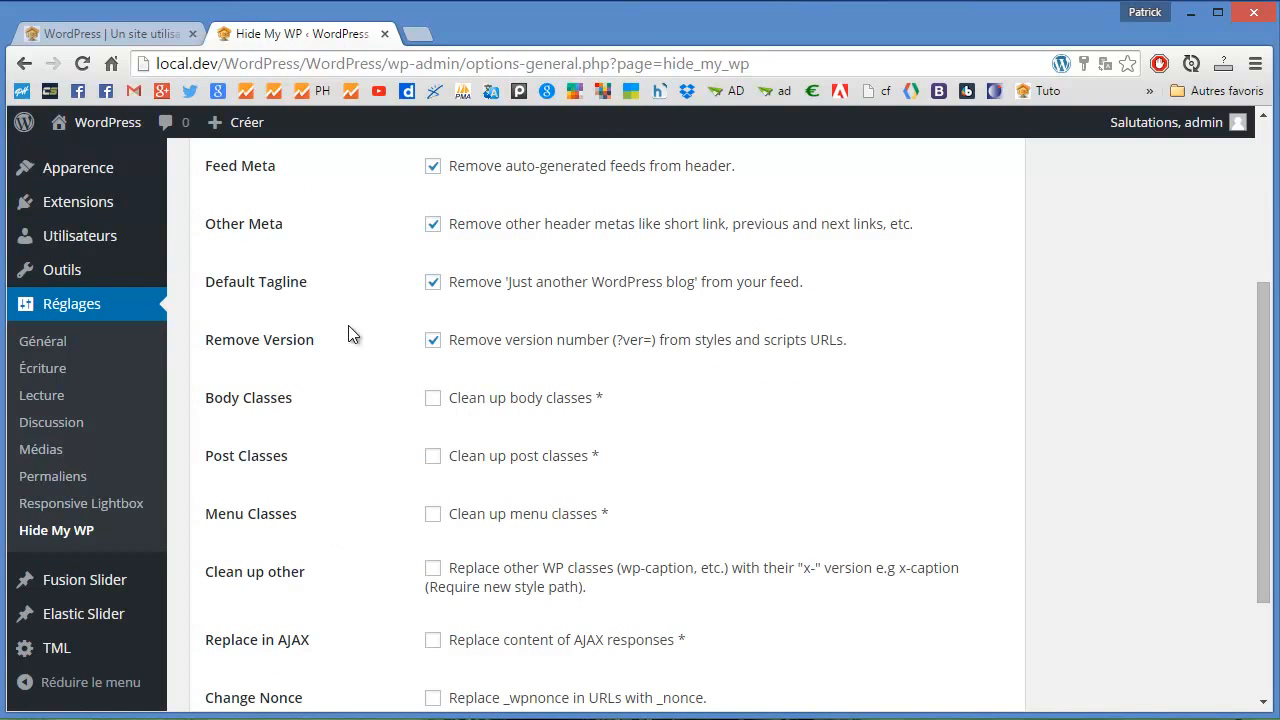
pyautogui.scroll(1, 343, 388)
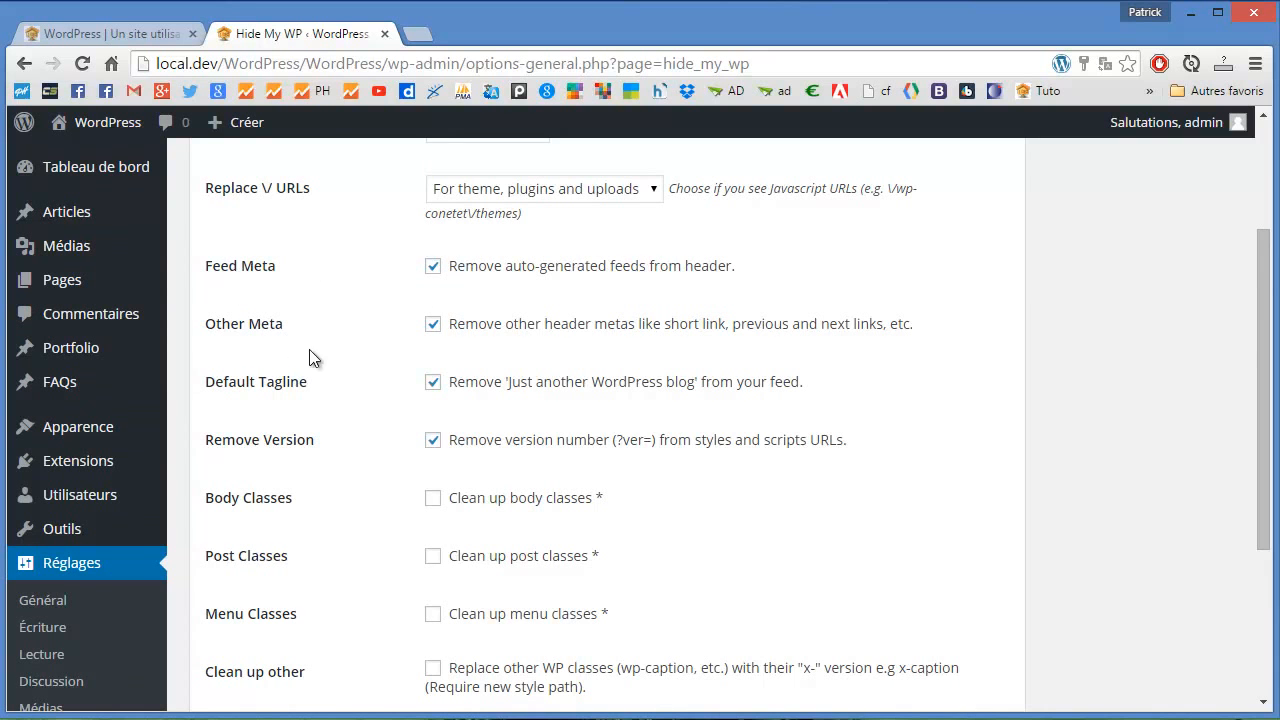
pyautogui.scroll(-2, 330, 503)
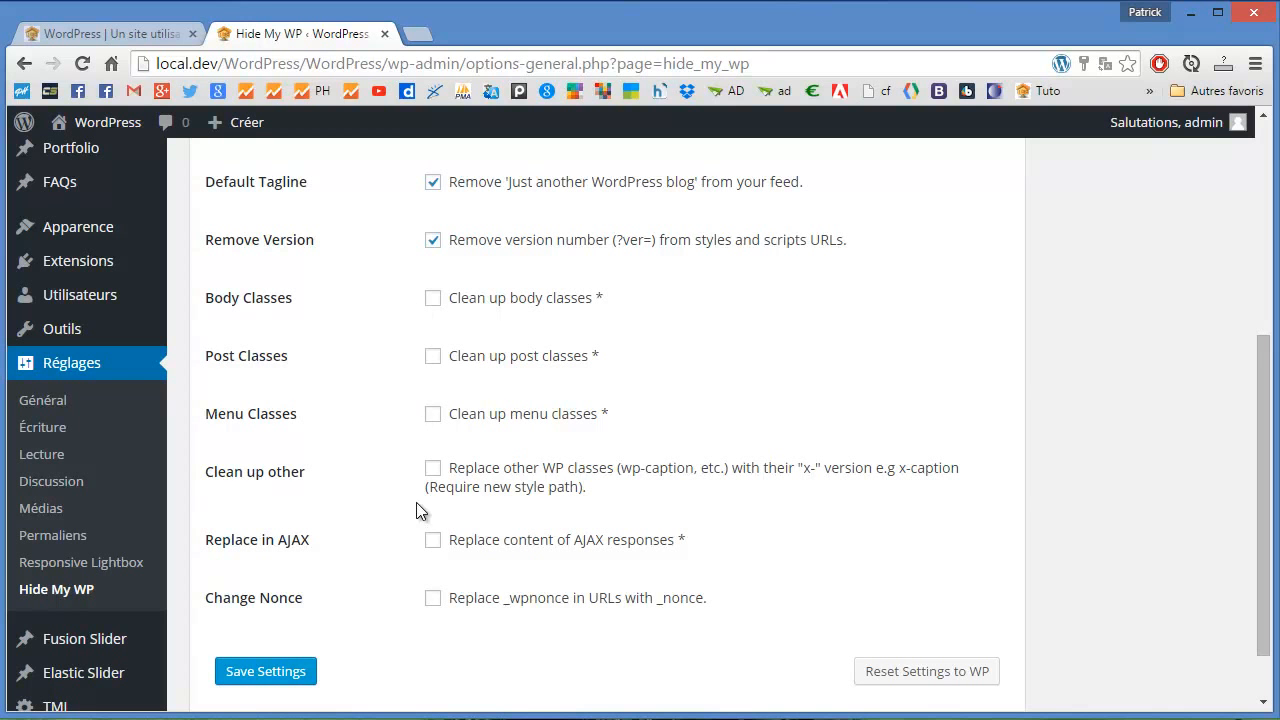
pyautogui.scroll(-1, 399, 440)
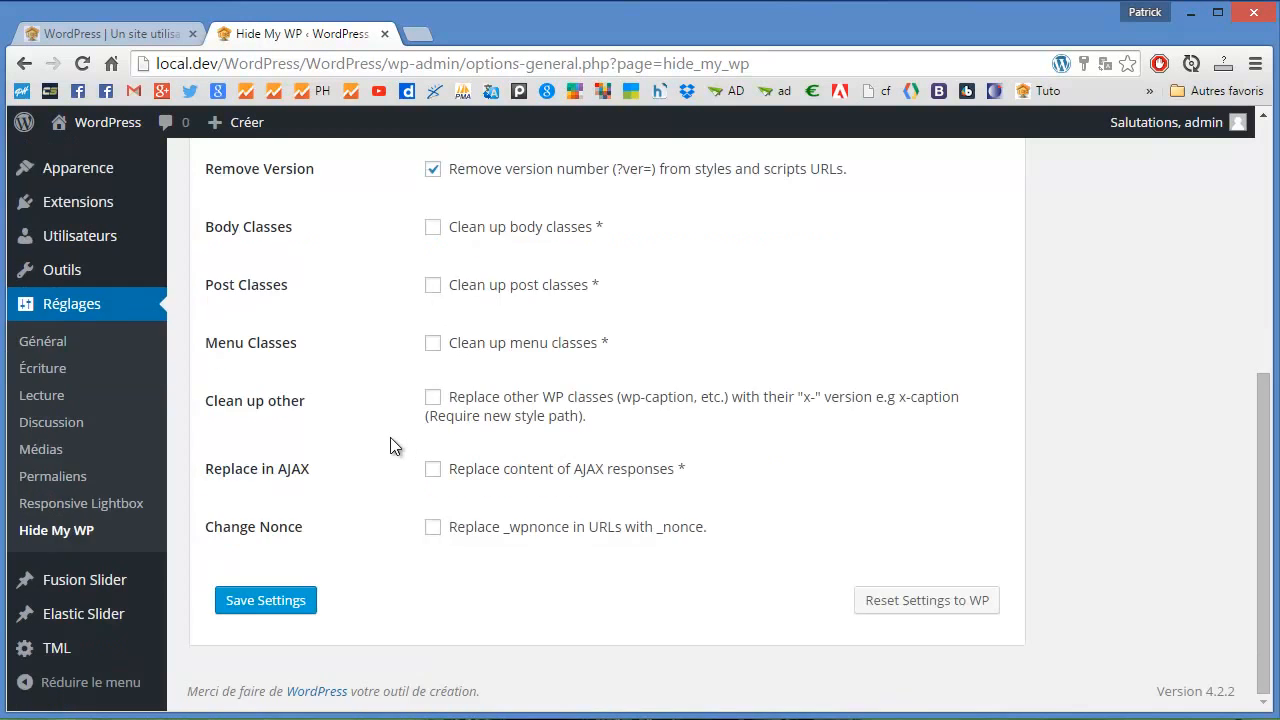
pyautogui.scroll(5, 391, 440)
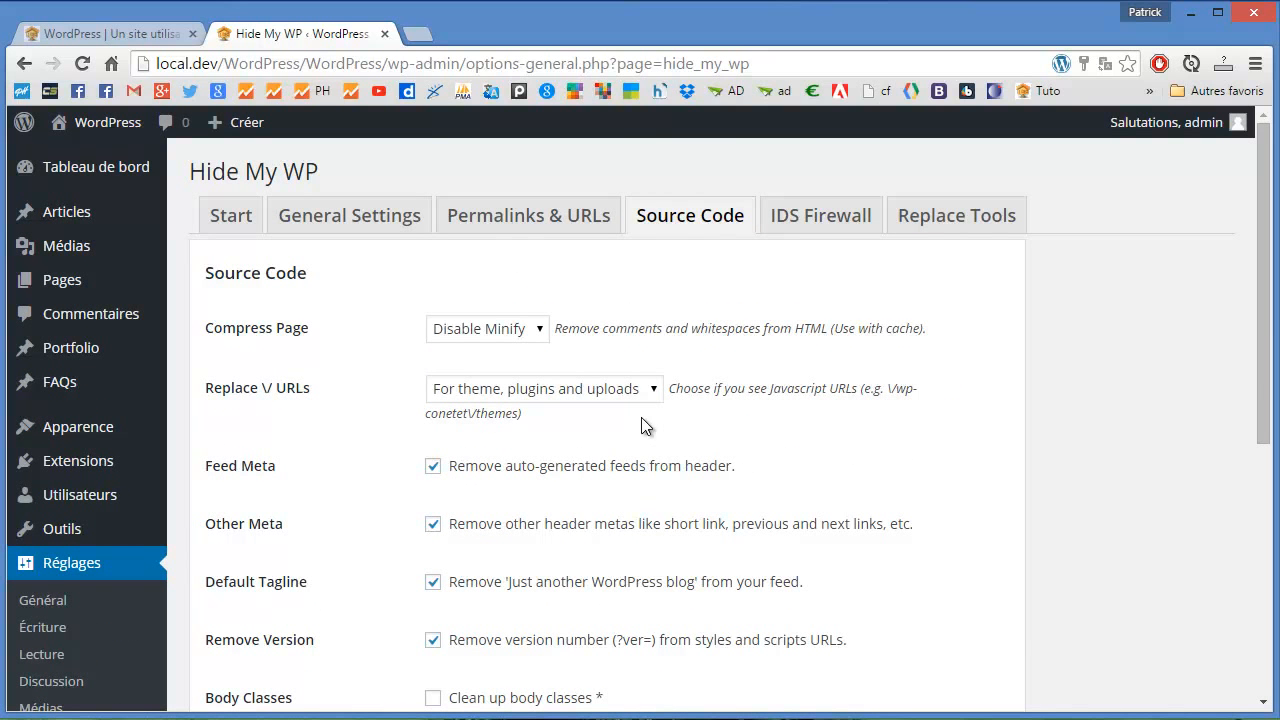
pyautogui.click(221, 218)
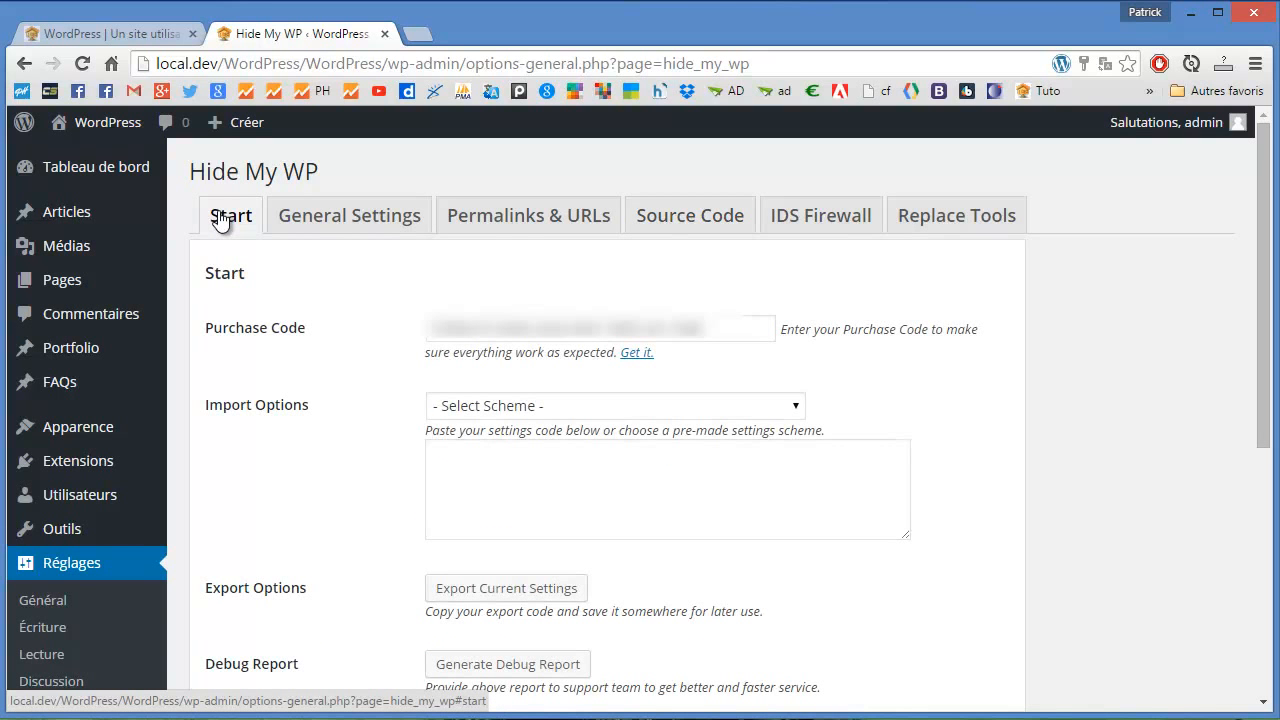
# Step: Switch to the site's public page and log out of the admin account
pyautogui.click(77, 35)
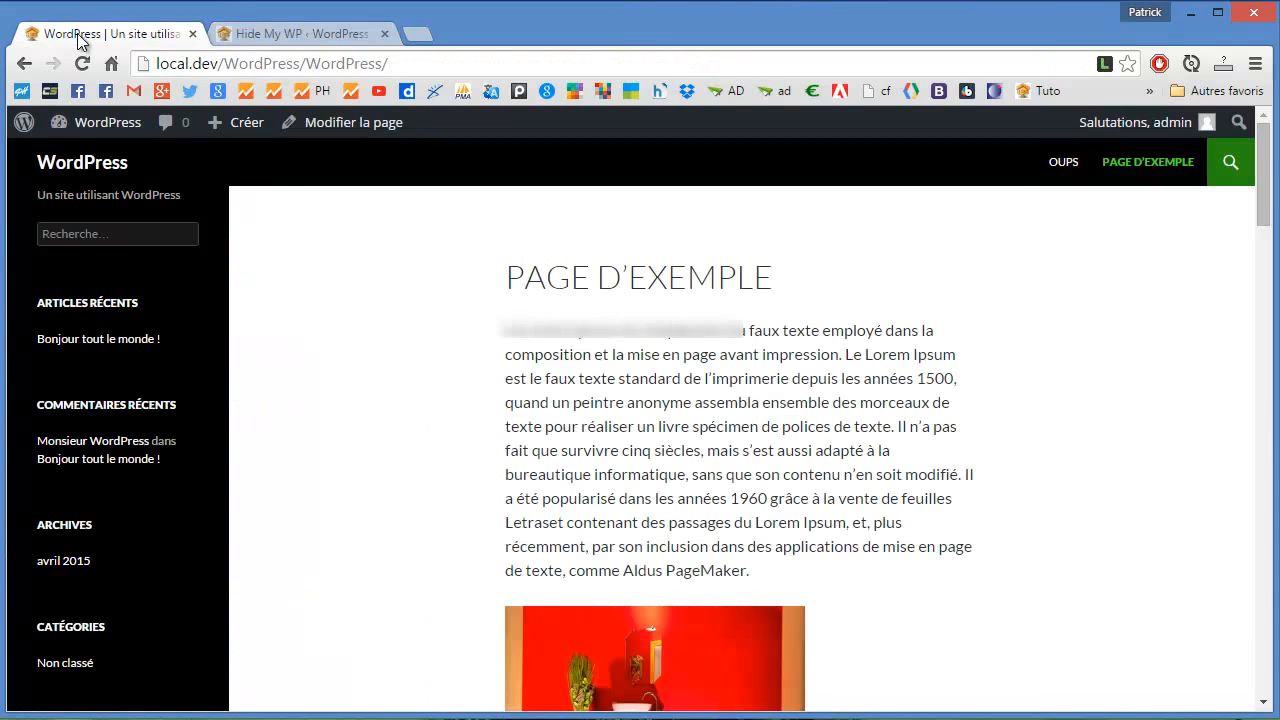
pyautogui.moveTo(1160, 135)
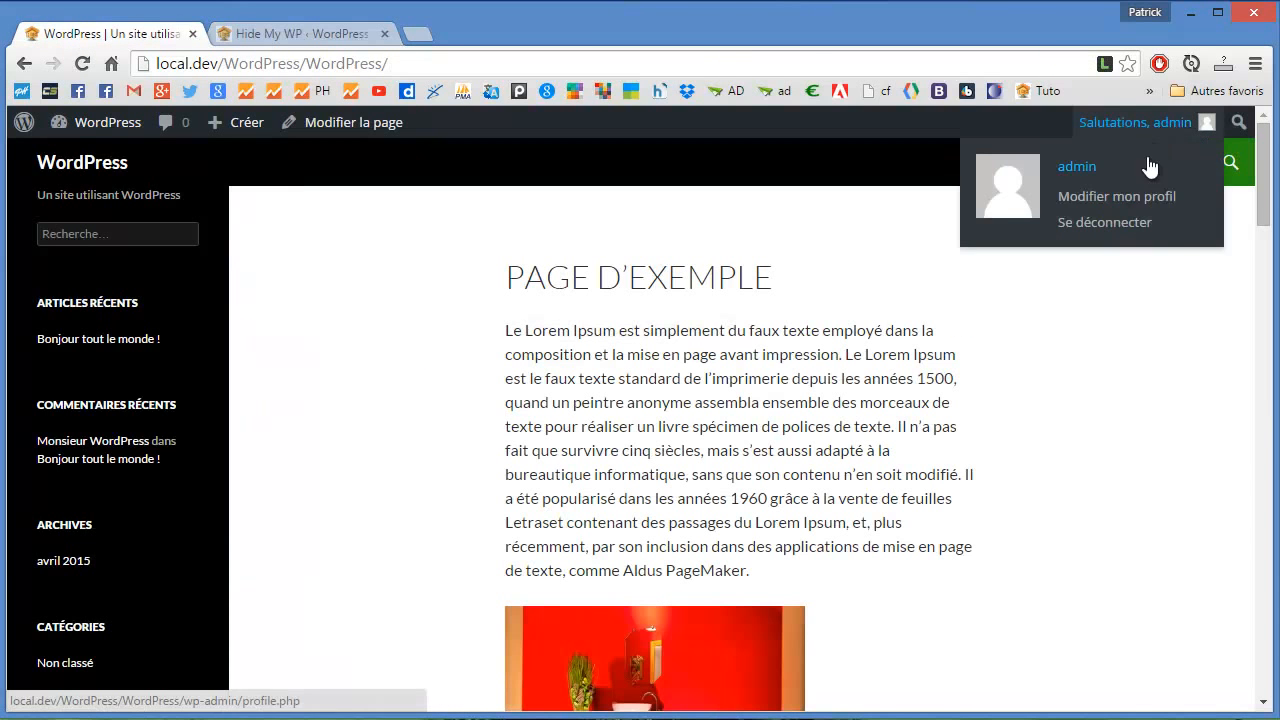
pyautogui.click(1112, 221)
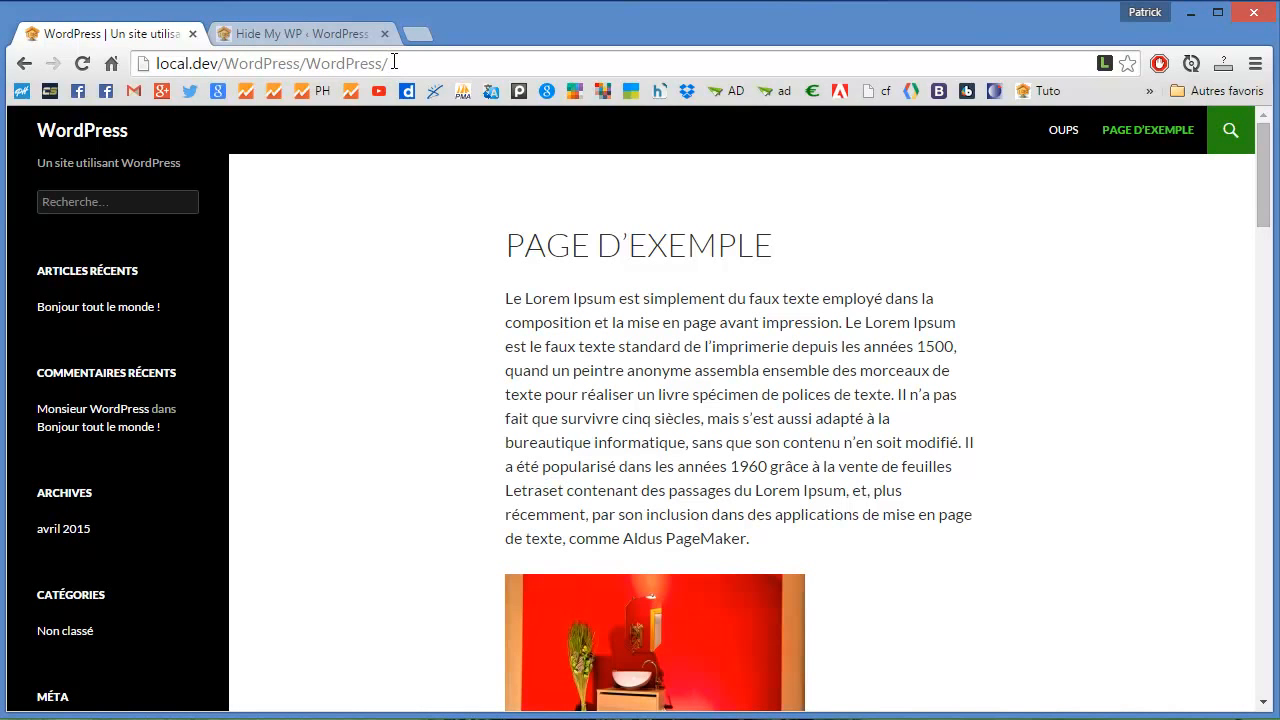
# Step: Test the default login address by opening wp-login.php under the site's URL
pyautogui.write('wp-login.php')
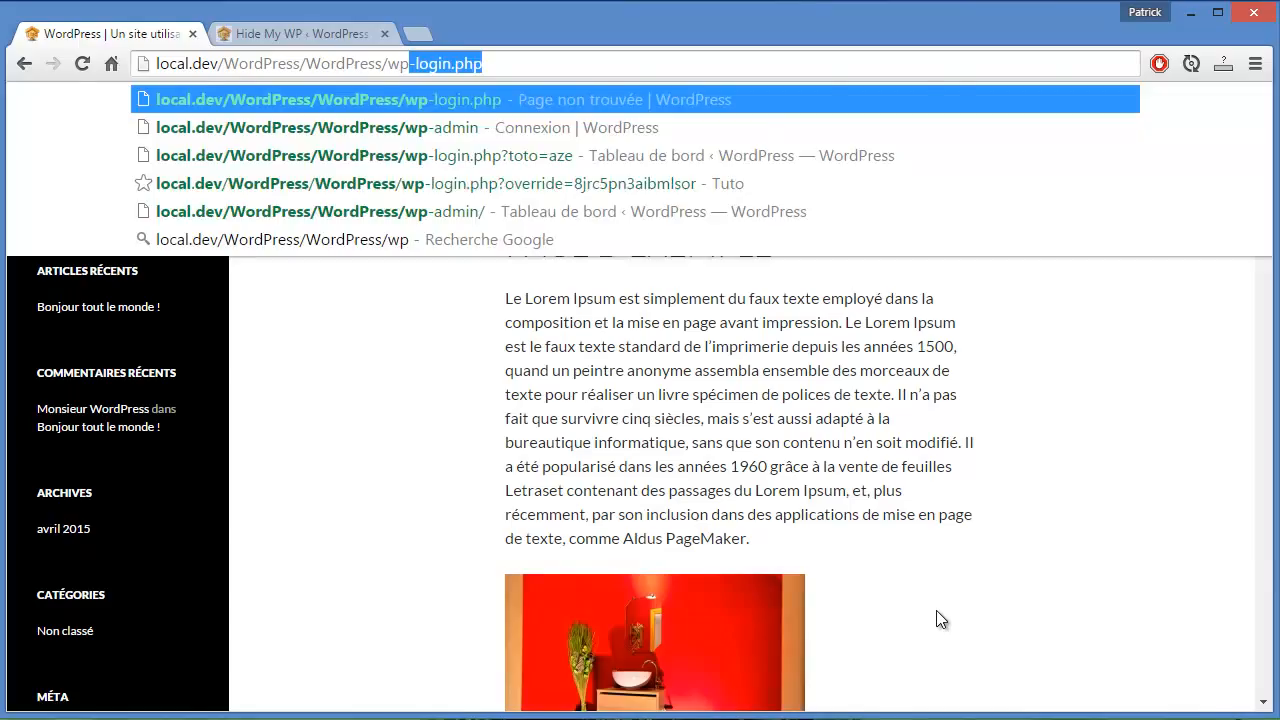
pyautogui.press('Return')
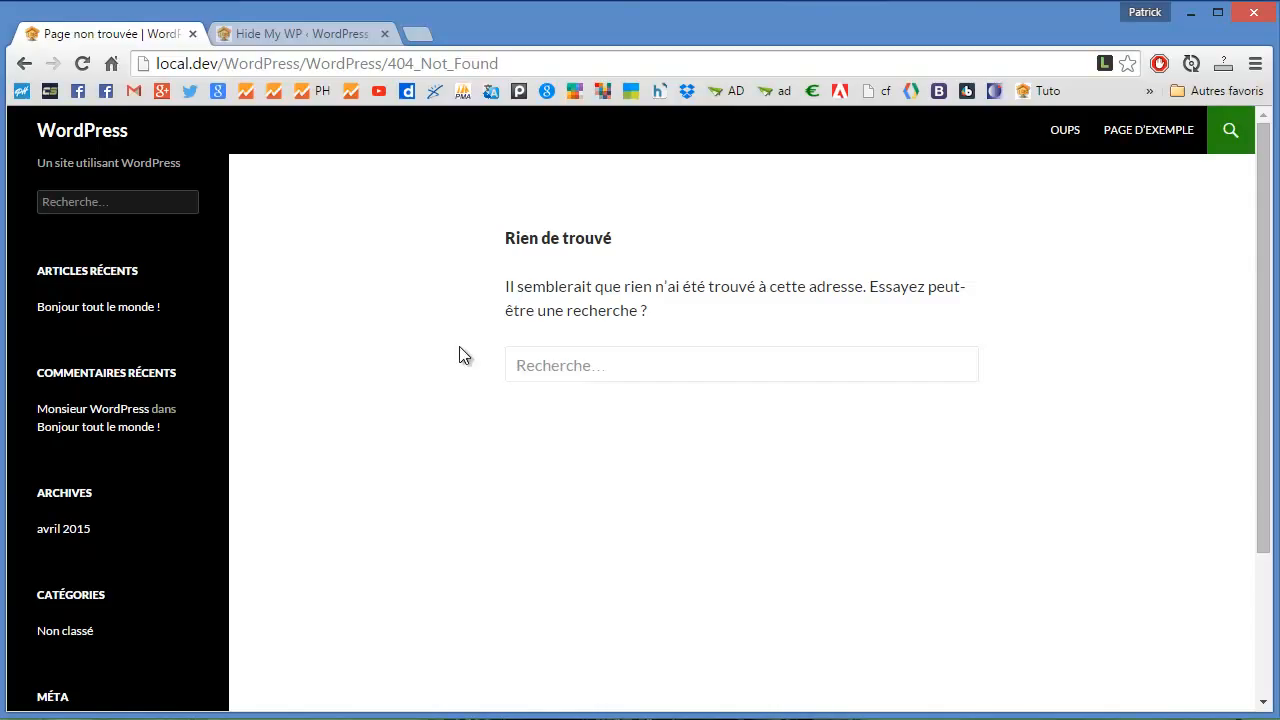
pyautogui.click(530, 370)
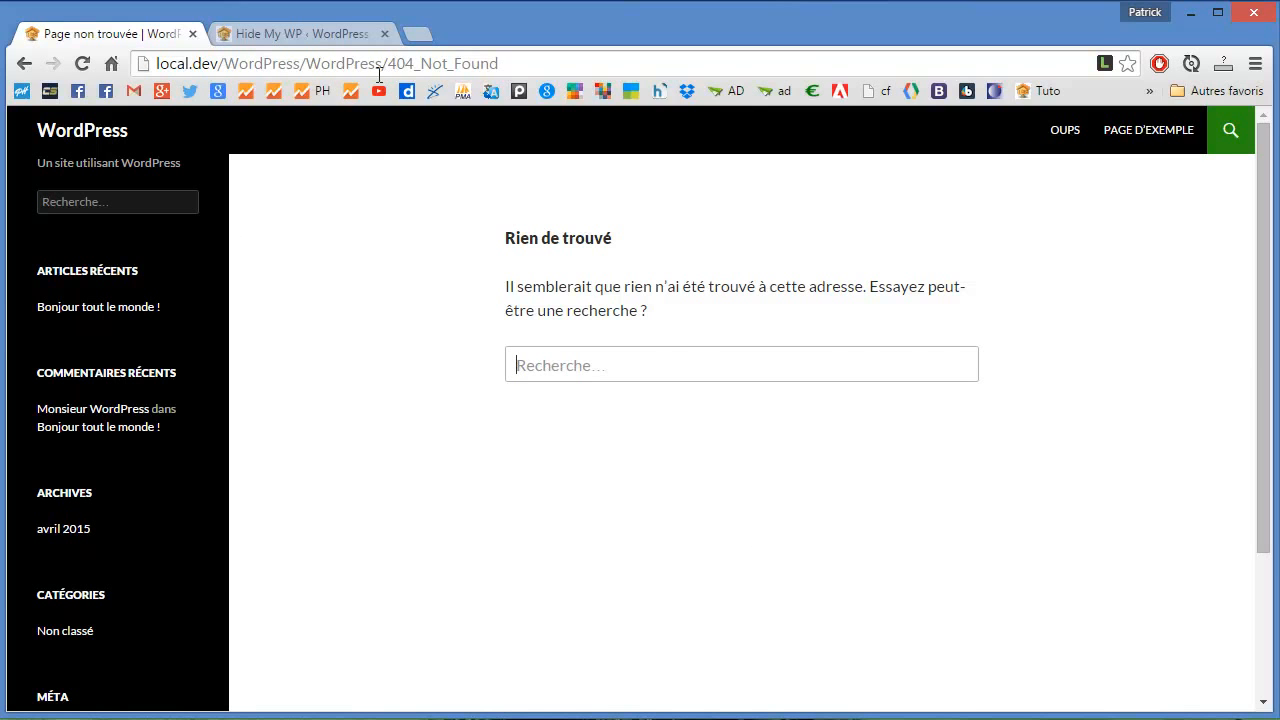
# Step: Return to the home page, test the wp-admin address, and go back to the home page
pyautogui.click(42, 128)
pyautogui.click(415, 65)
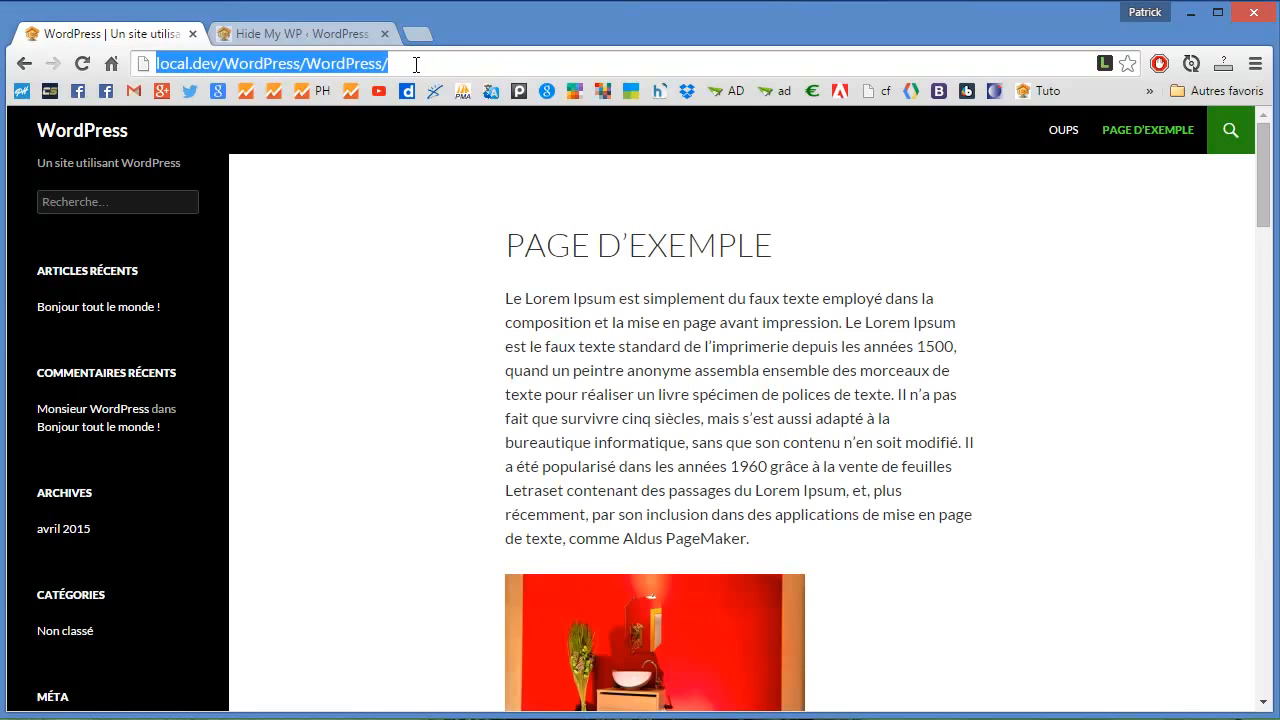
pyautogui.click(416, 65)
pyautogui.write('wp-admin')
pyautogui.press('Return')
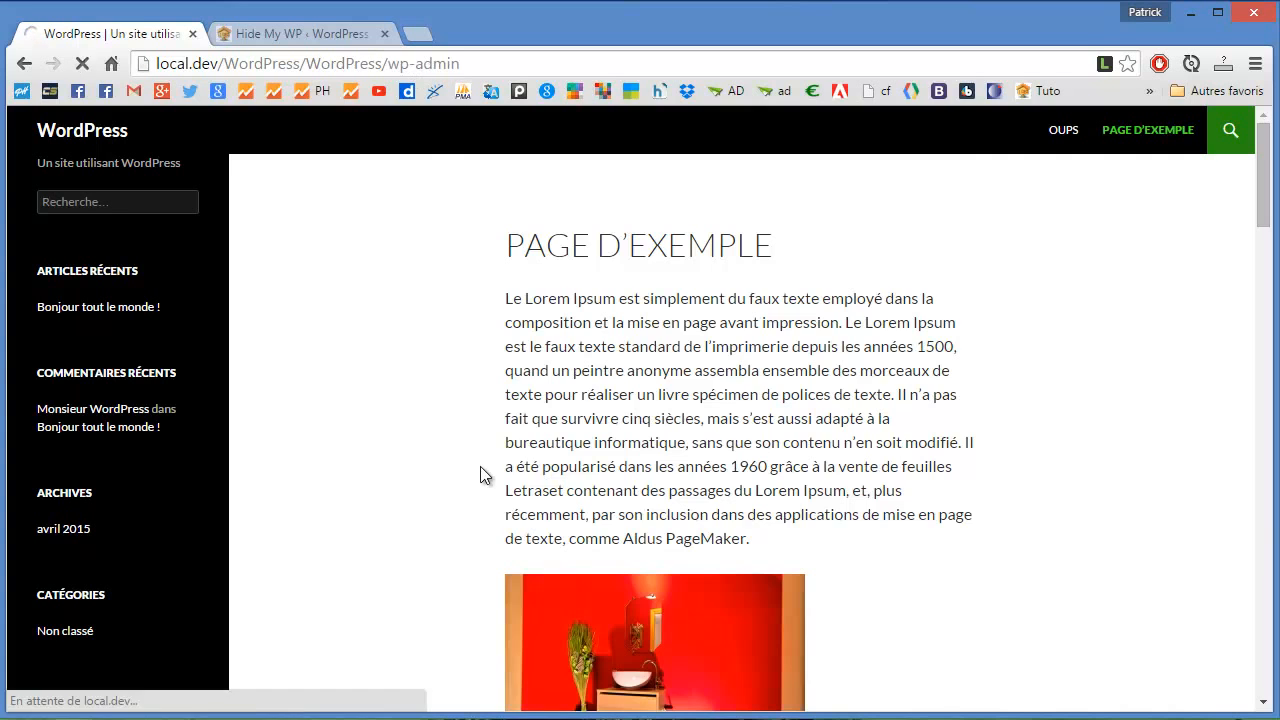
pyautogui.click(55, 140)
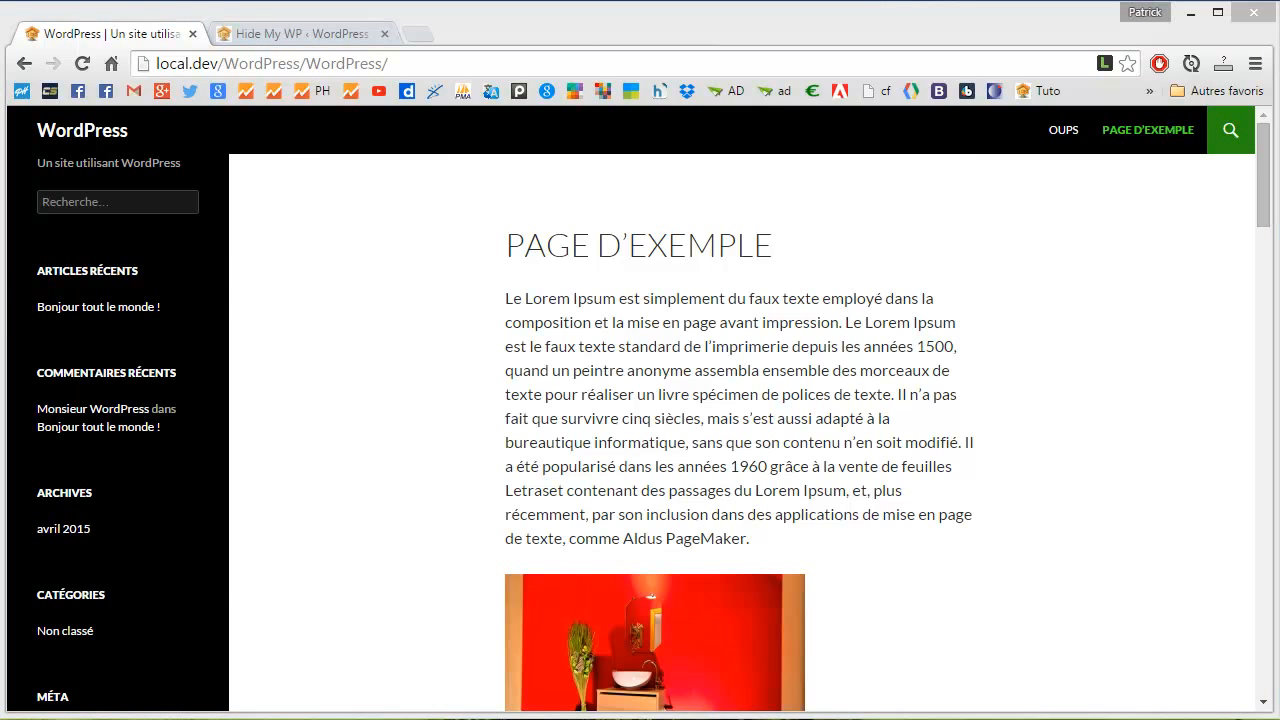
# Step: Copy the protected login address, with its login query and admin key, from the Notepad note and minimize the note
pyautogui.moveTo(760, 287); pyautogui.dragTo(722, 166)
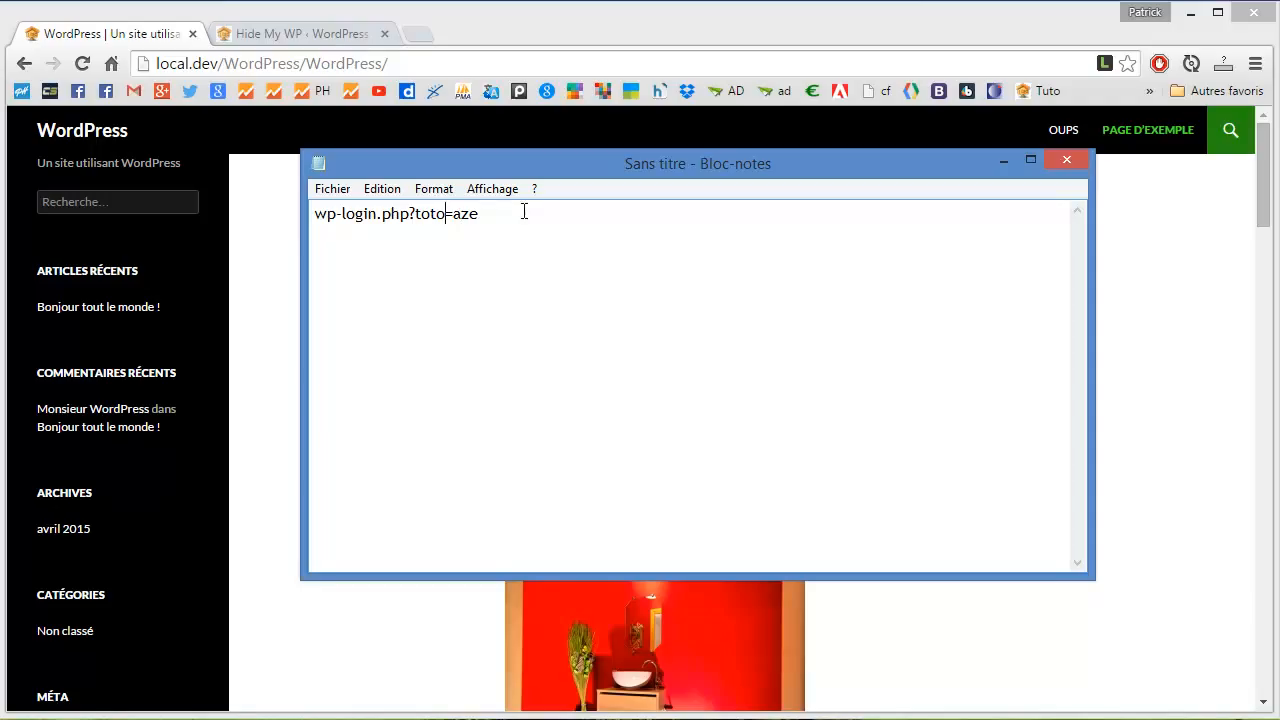
pyautogui.moveTo(498, 213); pyautogui.dragTo(272, 225)
pyautogui.hotkey('ctrl', 'c')
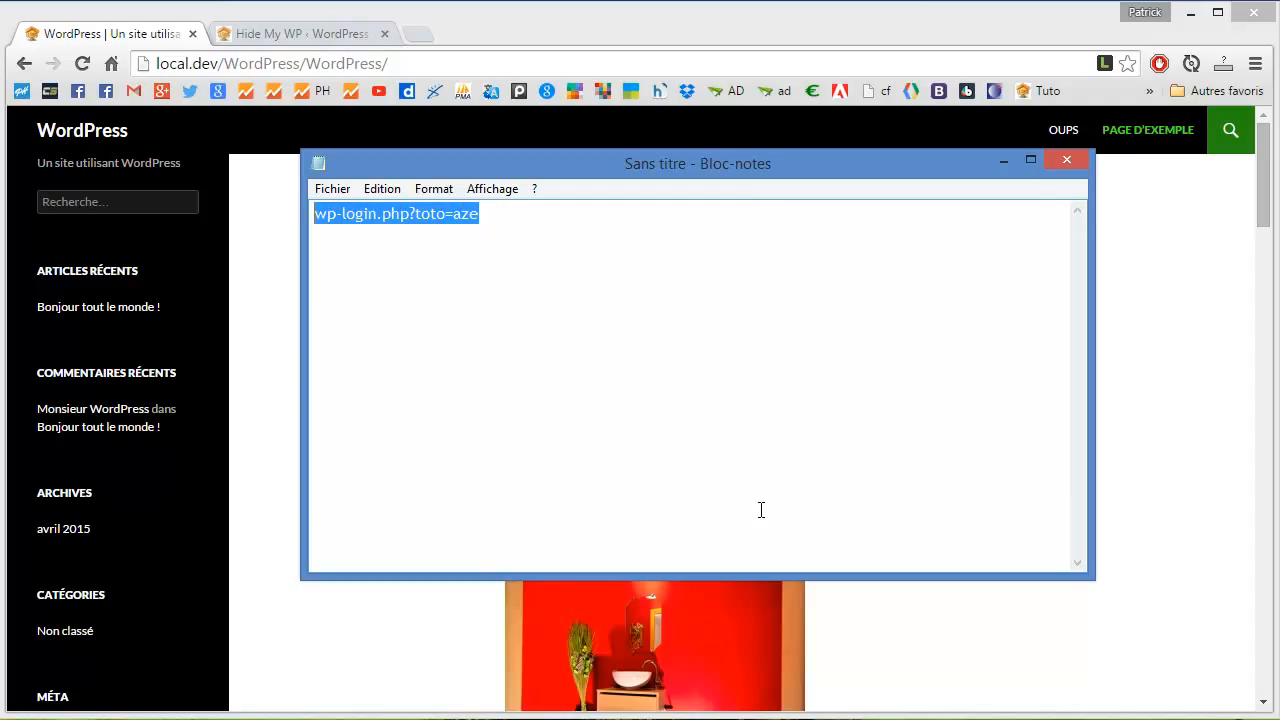
pyautogui.click(768, 508)
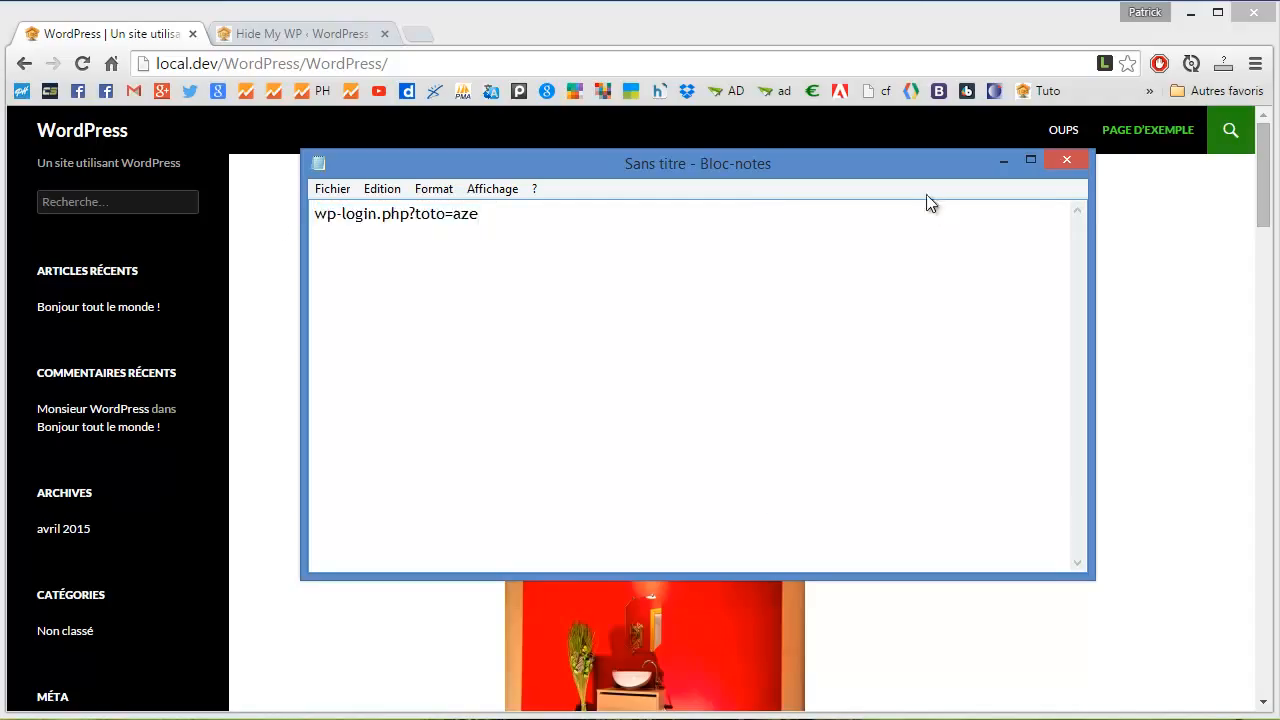
pyautogui.click(1003, 160)
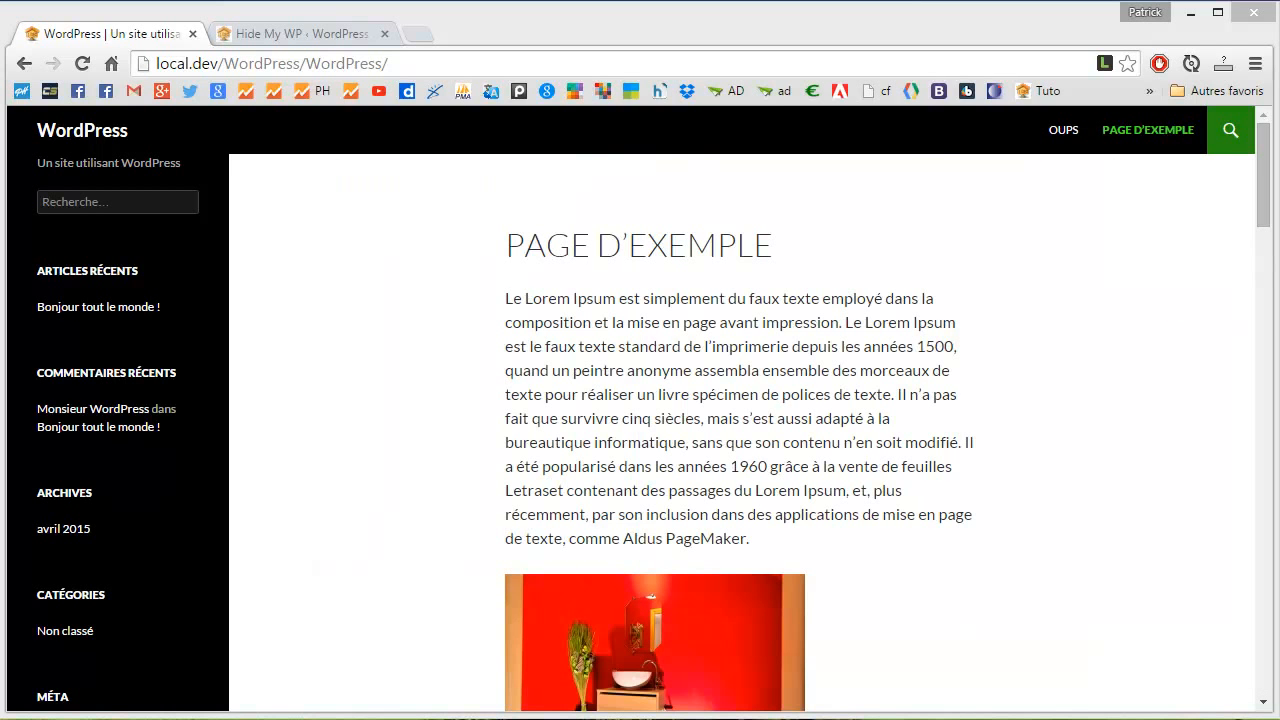
# Step: Append the copied login path with its admin login key to the site URL, open it, and sign in with the prefilled username and password
pyautogui.click(396, 63)
pyautogui.click(396, 63)
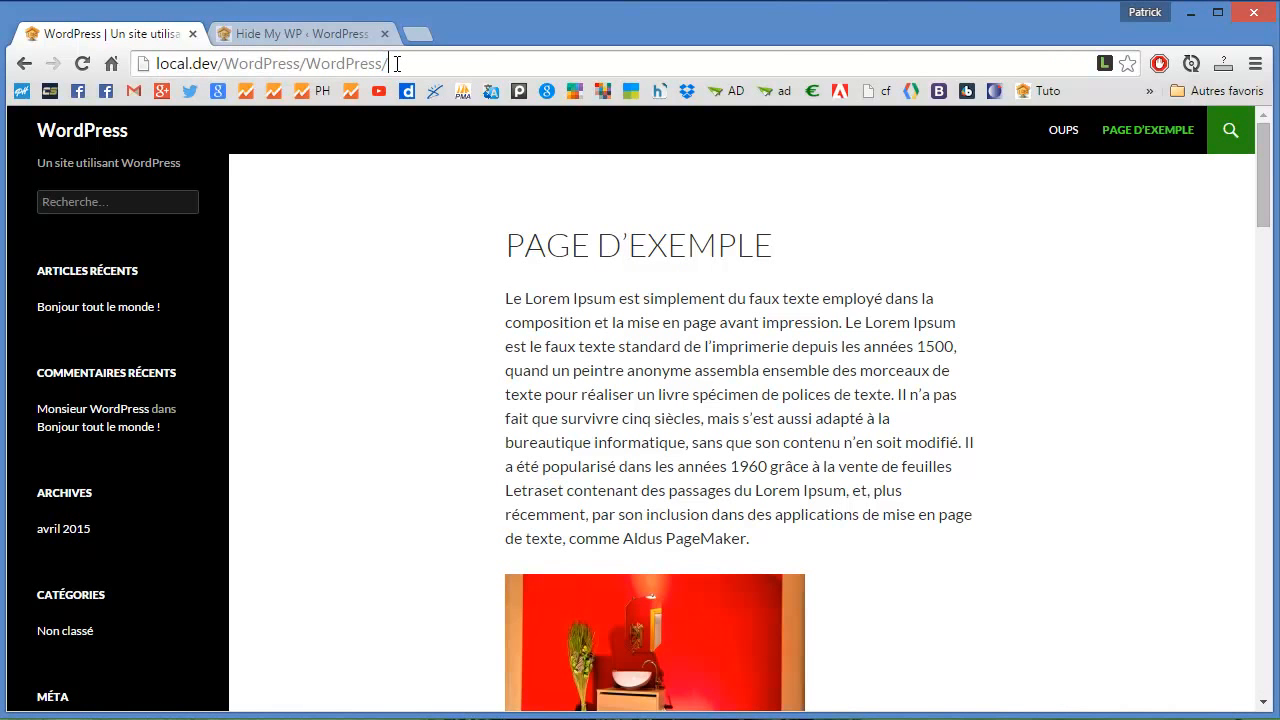
pyautogui.hotkey('ctrl', 'v')
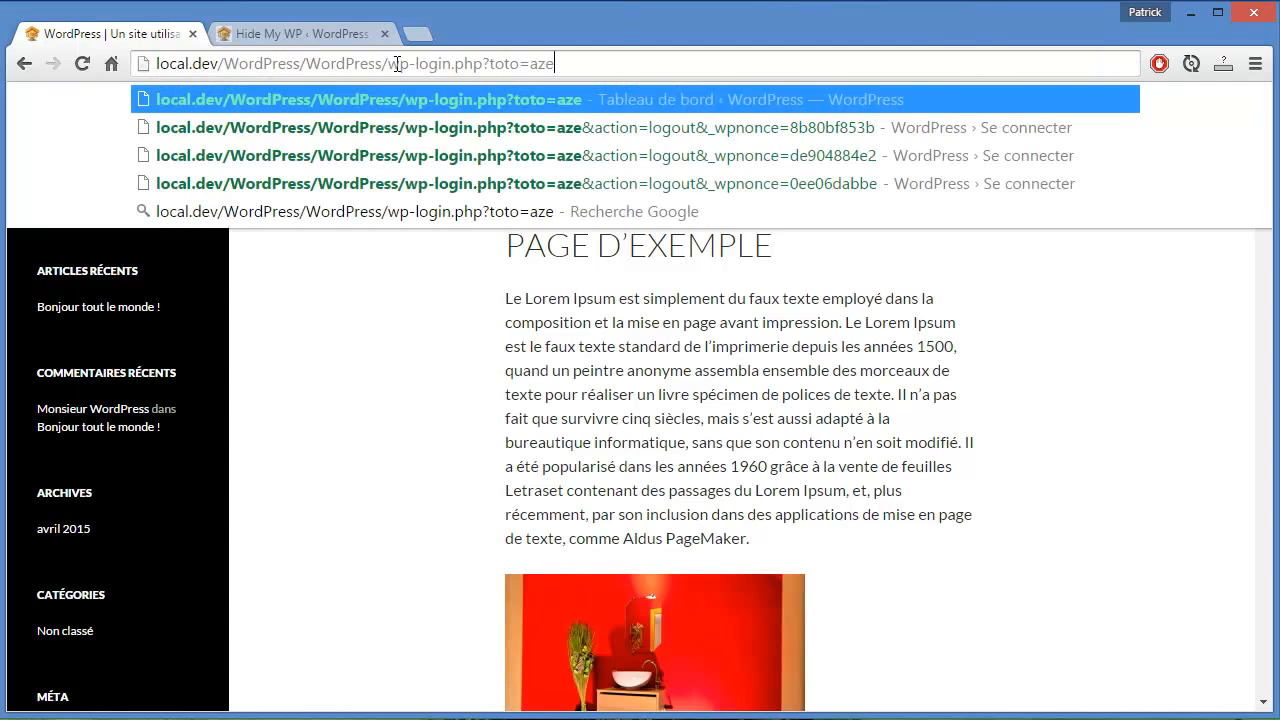
pyautogui.press('Return')
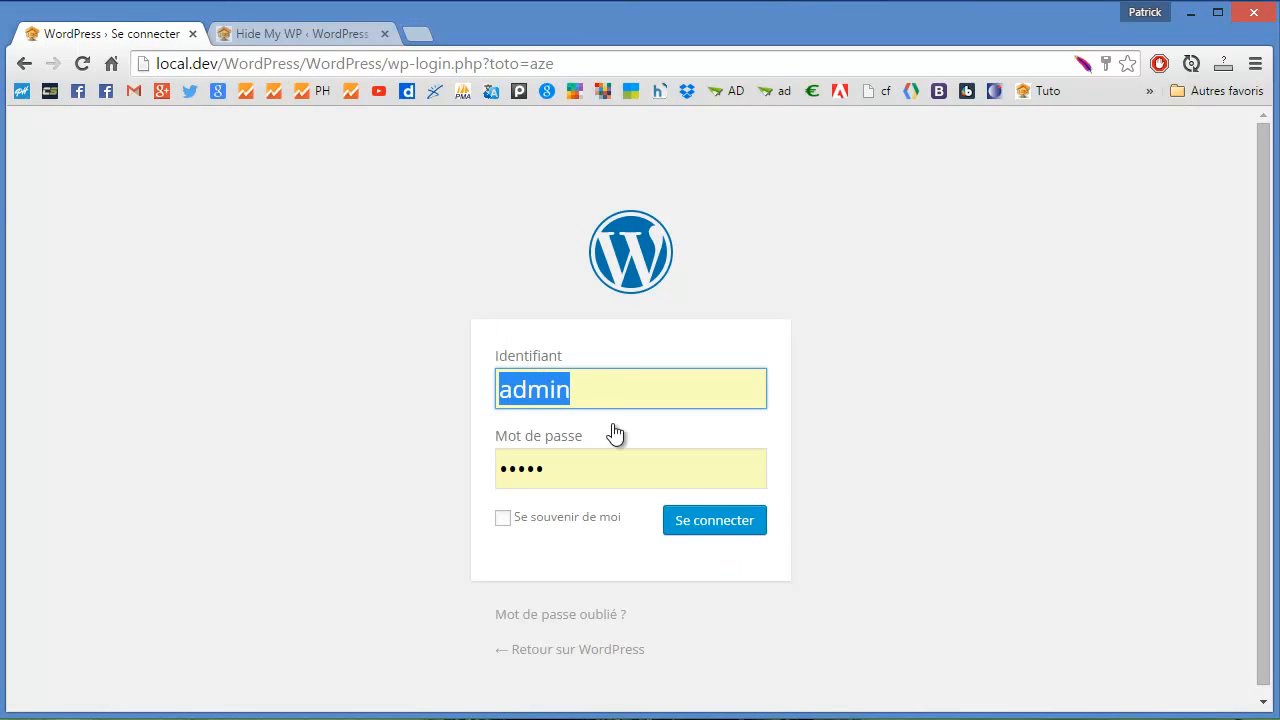
pyautogui.click(700, 515)
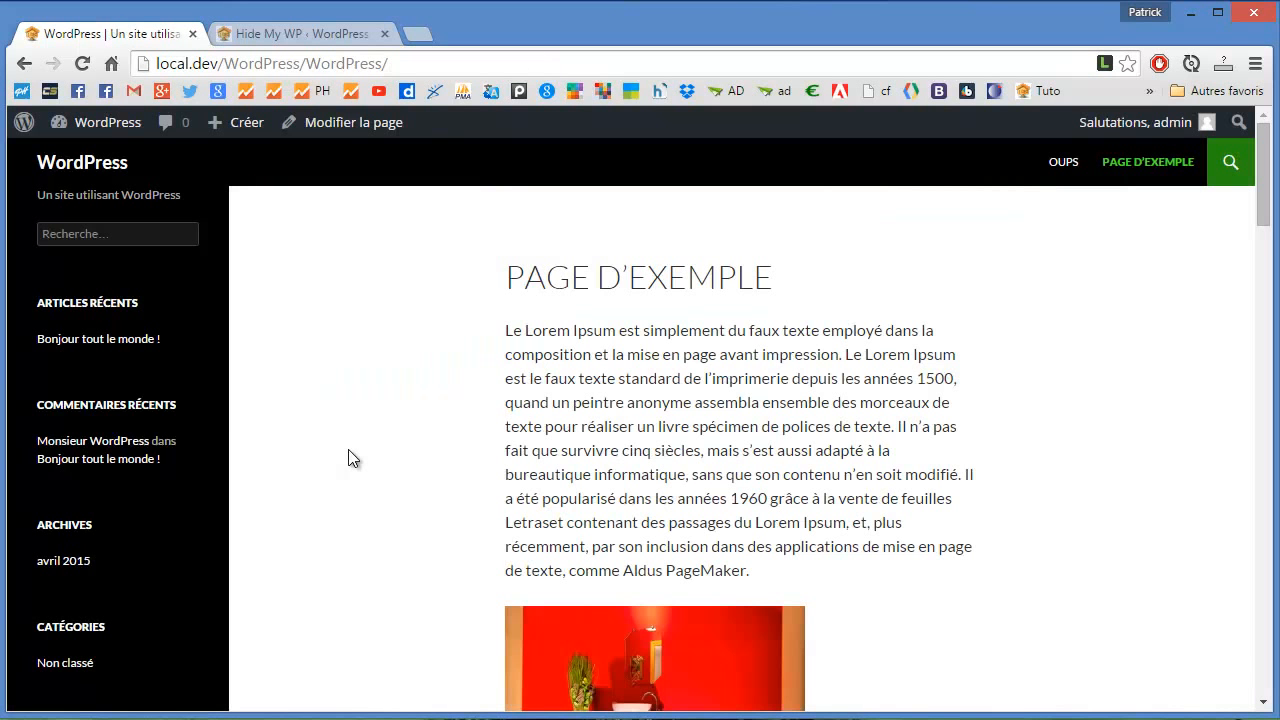